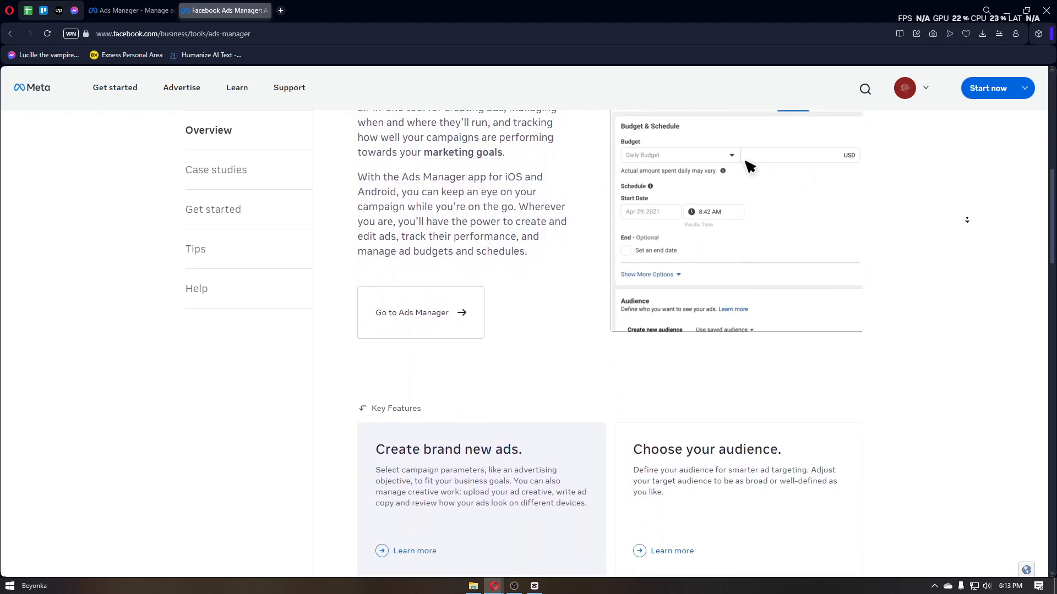
Step: Review the Ads Manager overview page, including the introduction and the key features
{"action": "scroll", "coordinate": [967, 220], "scroll_direction": "down", "scroll_amount": 2}
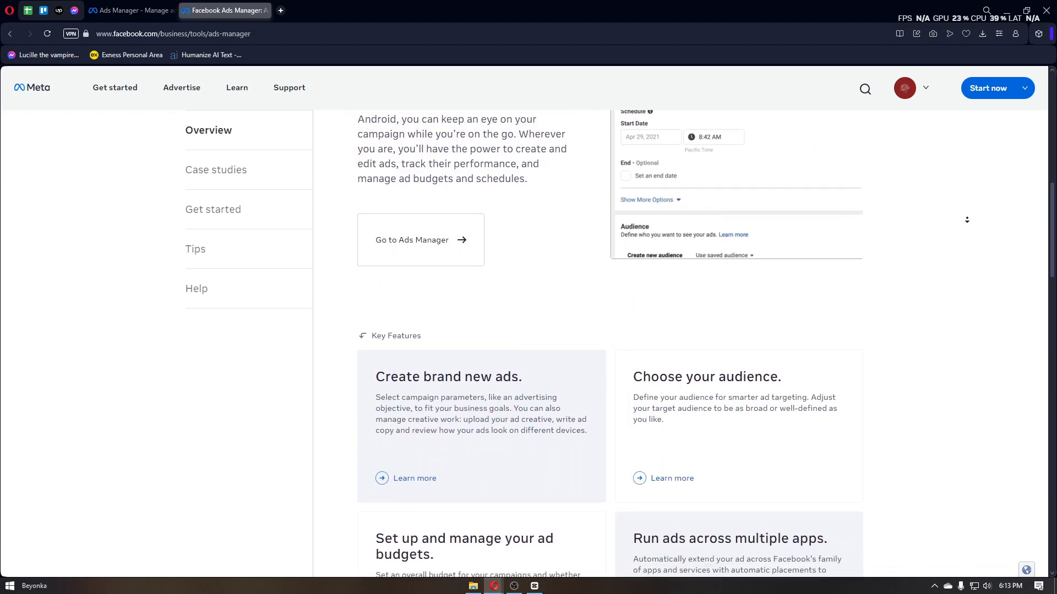
{"action": "scroll", "coordinate": [967, 220], "scroll_direction": "down", "scroll_amount": 2}
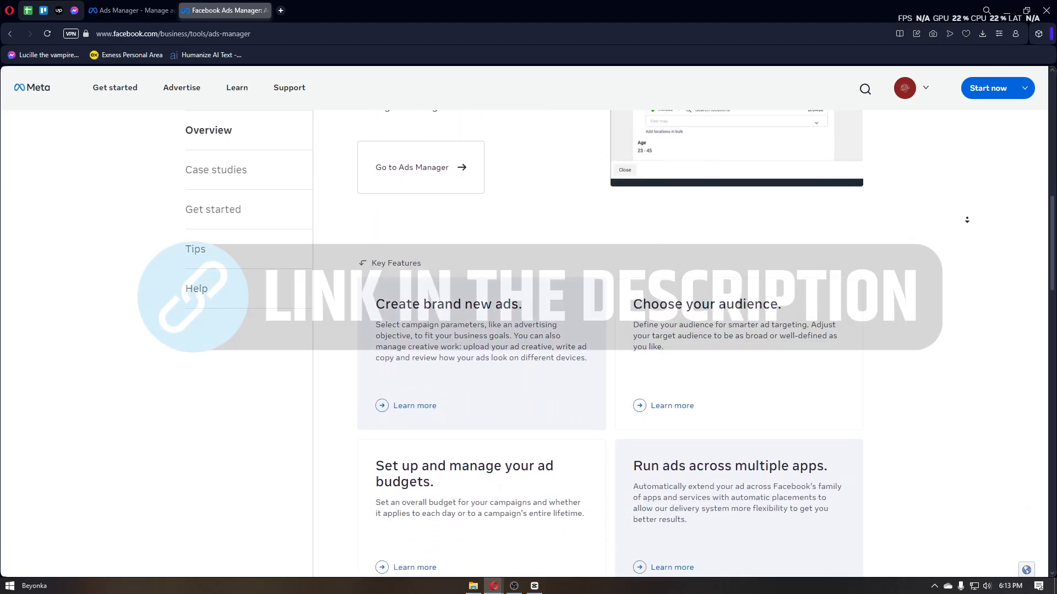
{"action": "scroll", "coordinate": [967, 220], "scroll_direction": "down", "scroll_amount": 2}
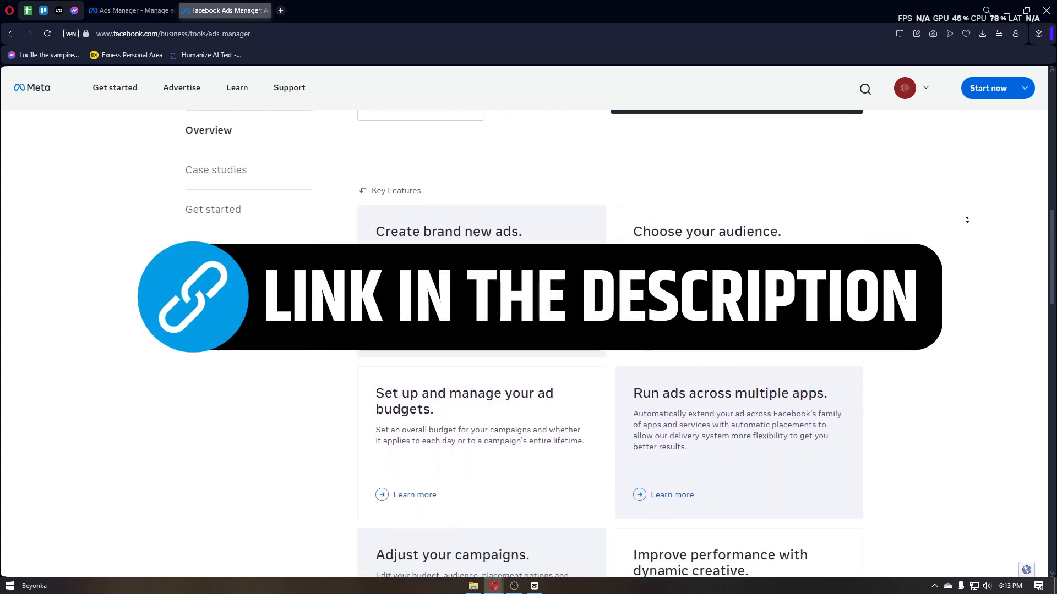
{"action": "scroll", "coordinate": [967, 220], "scroll_direction": "down", "scroll_amount": 2}
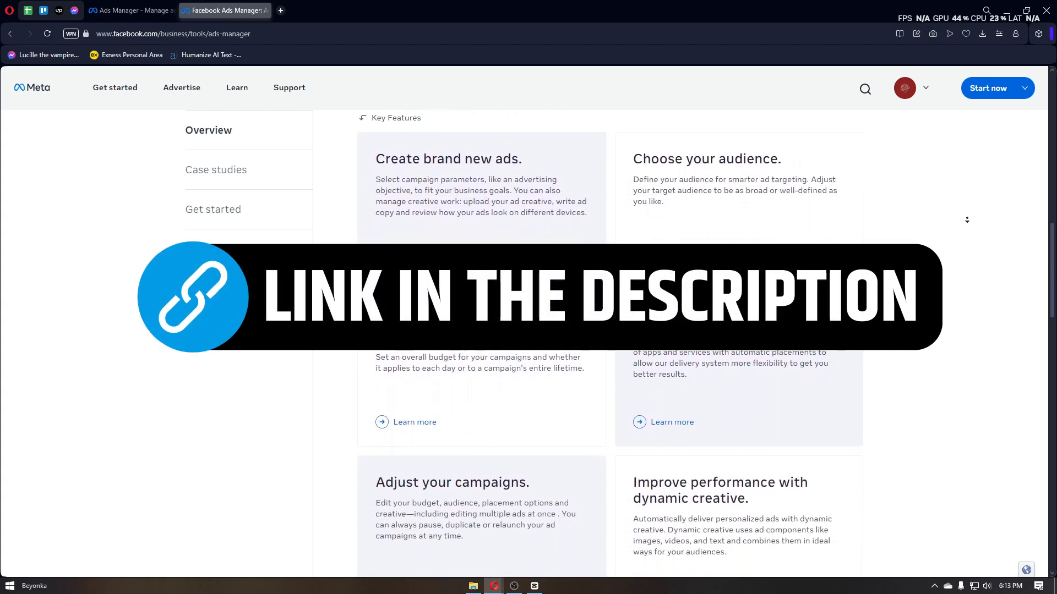
{"action": "scroll", "coordinate": [964, 224], "scroll_direction": "down", "scroll_amount": 7}
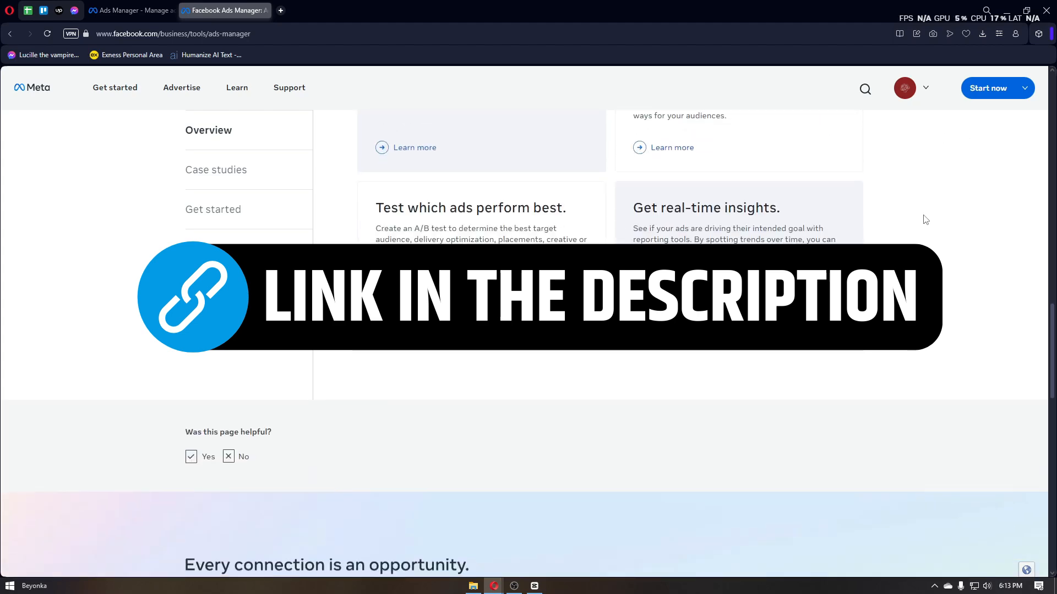
{"action": "scroll", "coordinate": [925, 219], "scroll_direction": "up", "scroll_amount": 5}
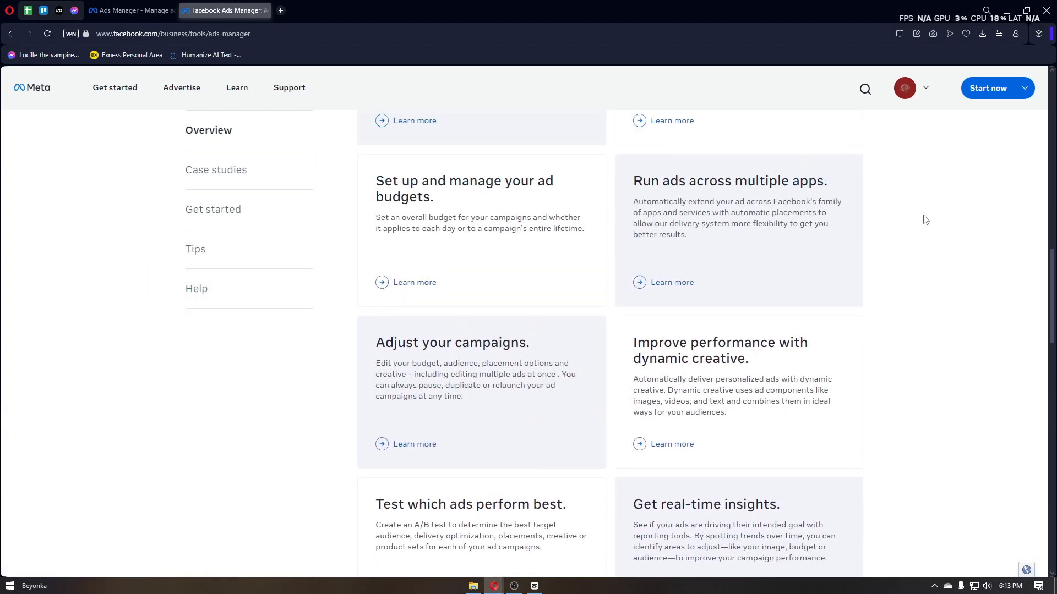
{"action": "scroll", "coordinate": [925, 220], "scroll_direction": "up", "scroll_amount": 9}
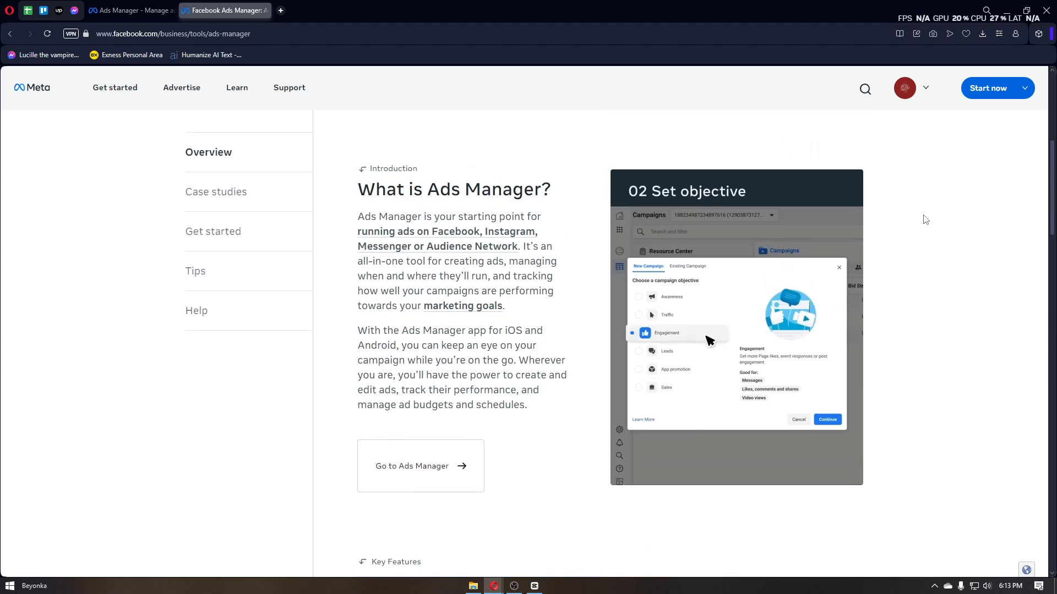
{"action": "scroll", "coordinate": [925, 219], "scroll_direction": "up", "scroll_amount": 6}
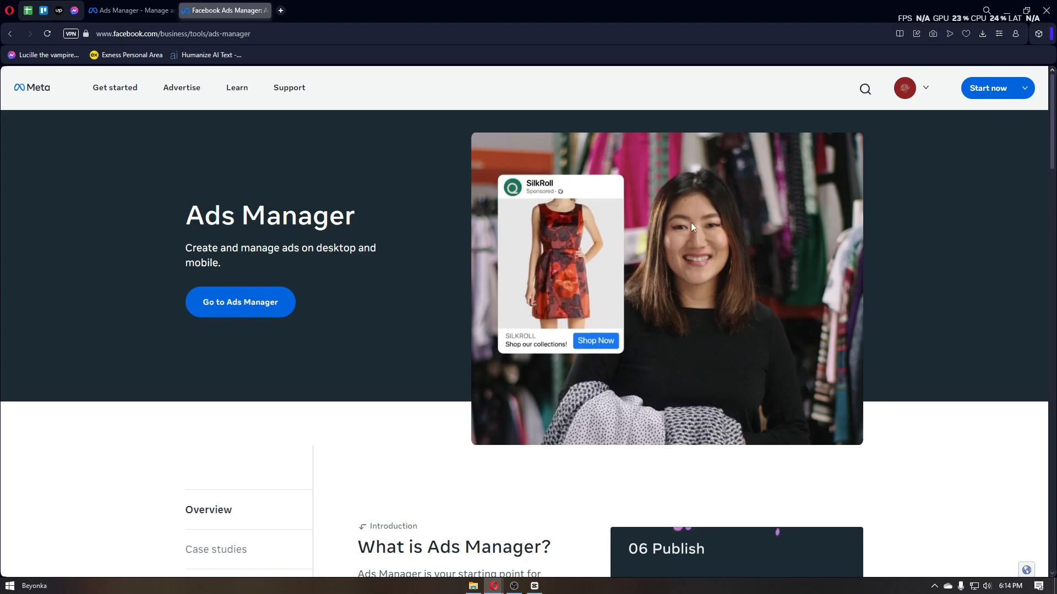
{"action": "scroll", "coordinate": [615, 205], "scroll_direction": "down", "scroll_amount": 1}
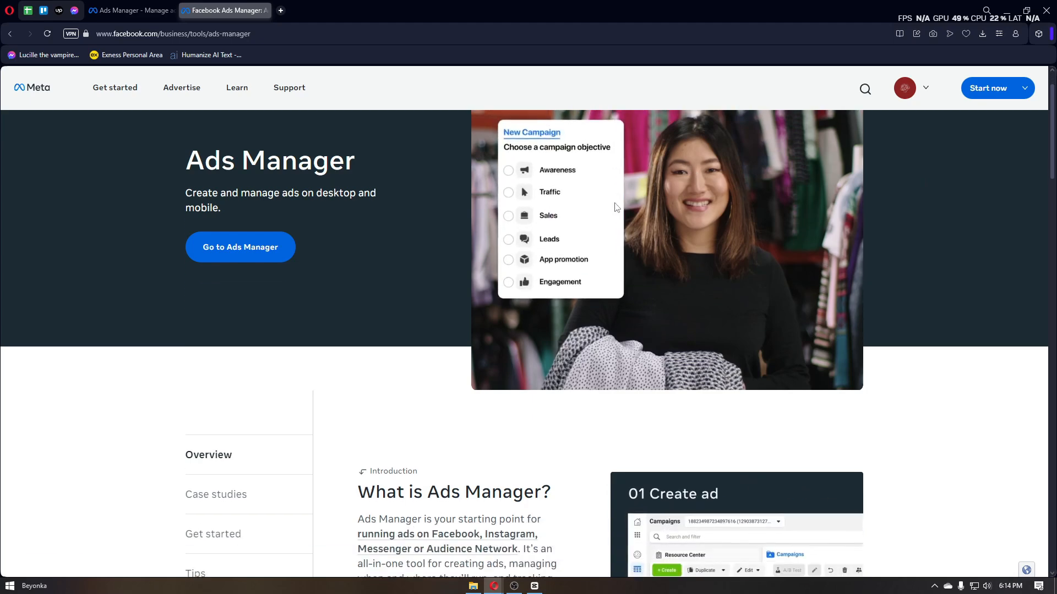
{"action": "scroll", "coordinate": [615, 207], "scroll_direction": "down", "scroll_amount": 4}
{"action": "scroll", "coordinate": [618, 215], "scroll_direction": "down", "scroll_amount": 3}
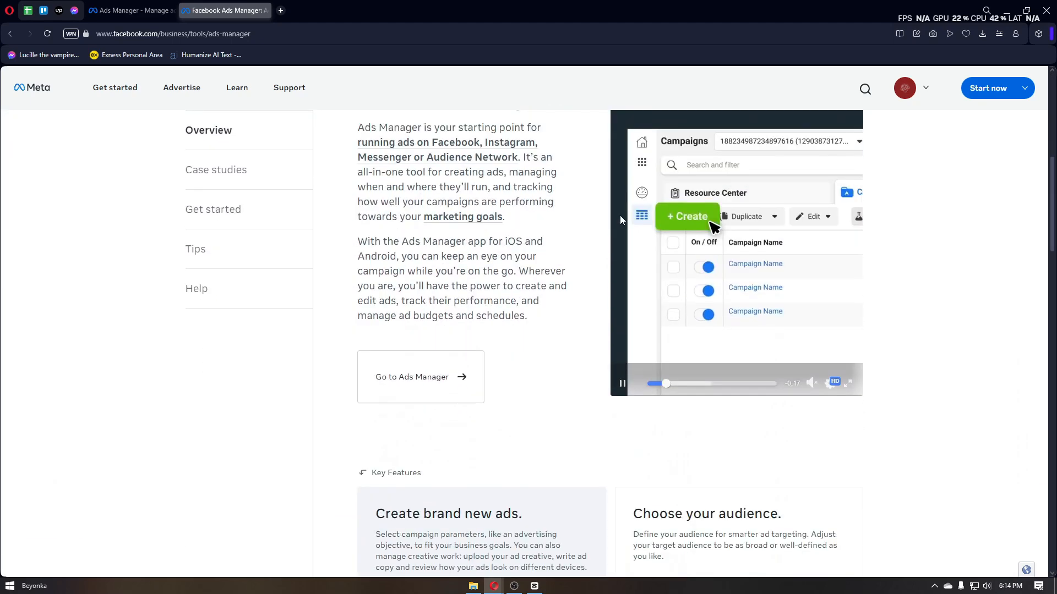
{"action": "scroll", "coordinate": [621, 216], "scroll_direction": "up", "scroll_amount": 2}
{"action": "scroll", "coordinate": [550, 219], "scroll_direction": "up", "scroll_amount": 3}
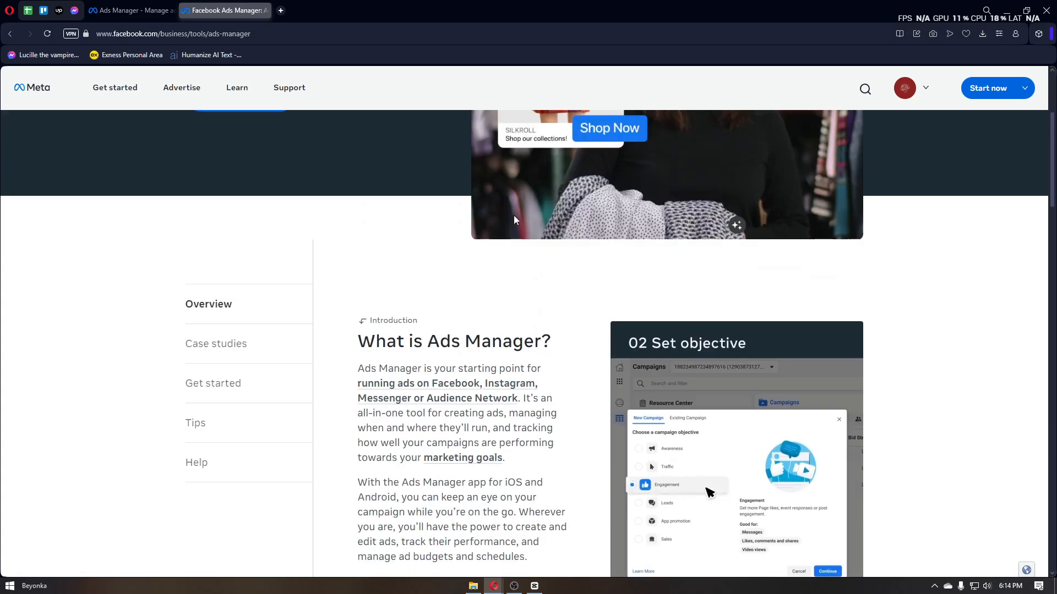
{"action": "scroll", "coordinate": [513, 216], "scroll_direction": "up", "scroll_amount": 4}
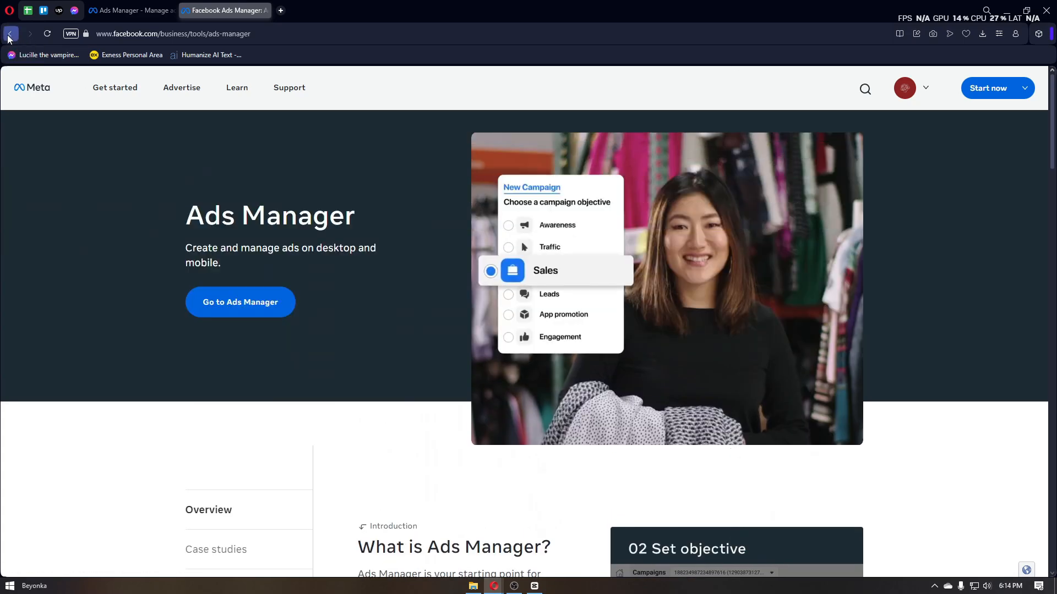
Step: Return to the Google results for "ad manager", reopen the Ads Manager - Meta for Business page, and review its introduction
{"action": "left_click", "coordinate": [10, 35]}
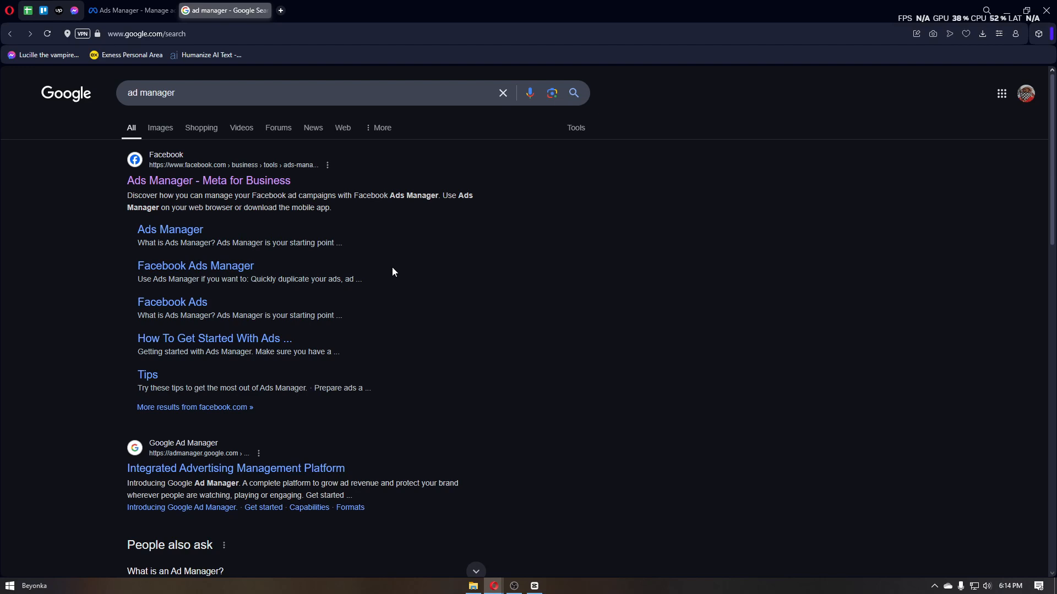
{"action": "left_click", "coordinate": [258, 182]}
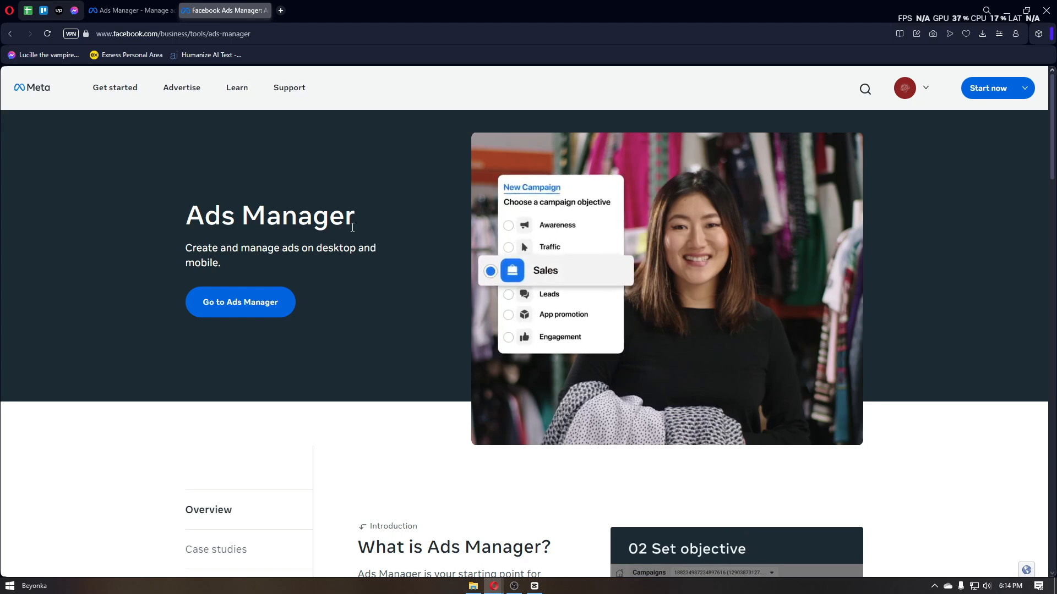
{"action": "scroll", "coordinate": [352, 227], "scroll_direction": "down", "scroll_amount": 6}
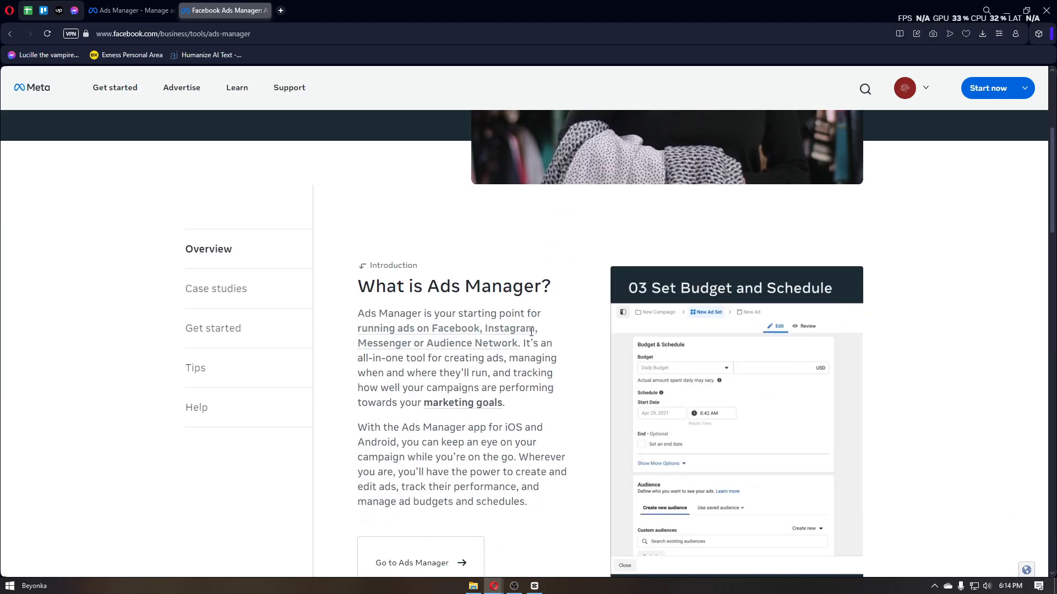
{"action": "scroll", "coordinate": [531, 338], "scroll_direction": "up", "scroll_amount": 4}
{"action": "scroll", "coordinate": [507, 335], "scroll_direction": "down", "scroll_amount": 3}
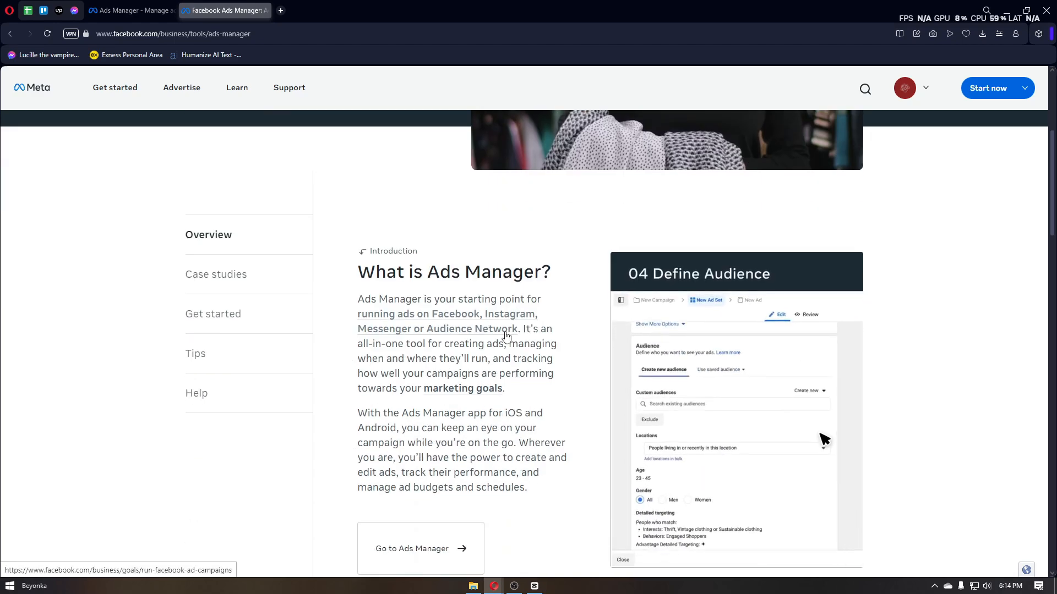
{"action": "scroll", "coordinate": [522, 345], "scroll_direction": "up", "scroll_amount": 5}
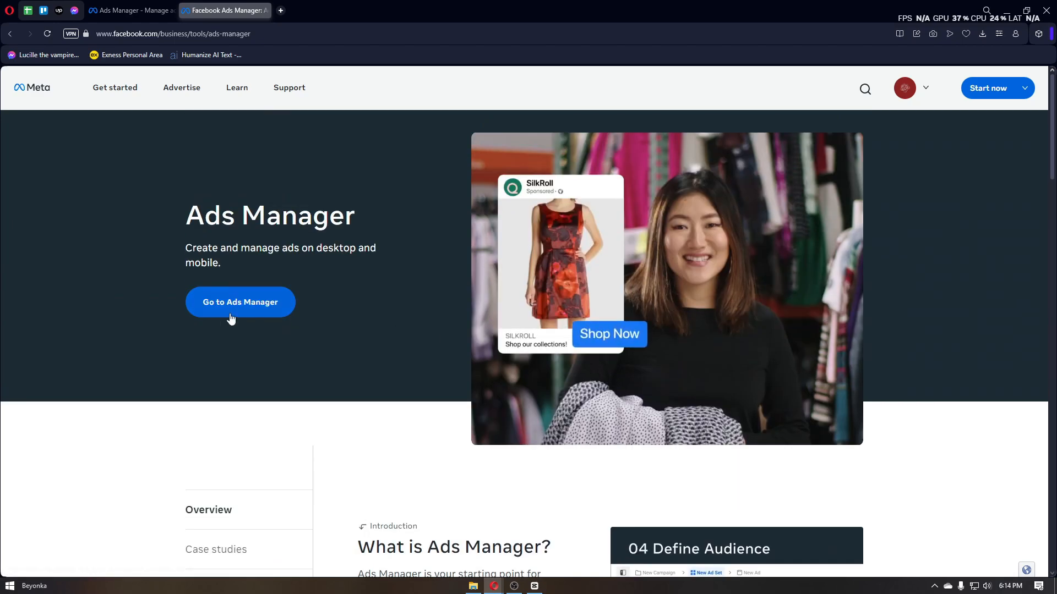
Step: Go to Ads Manager from the overview page and accept the non-discrimination policy
{"action": "left_click", "coordinate": [269, 318]}
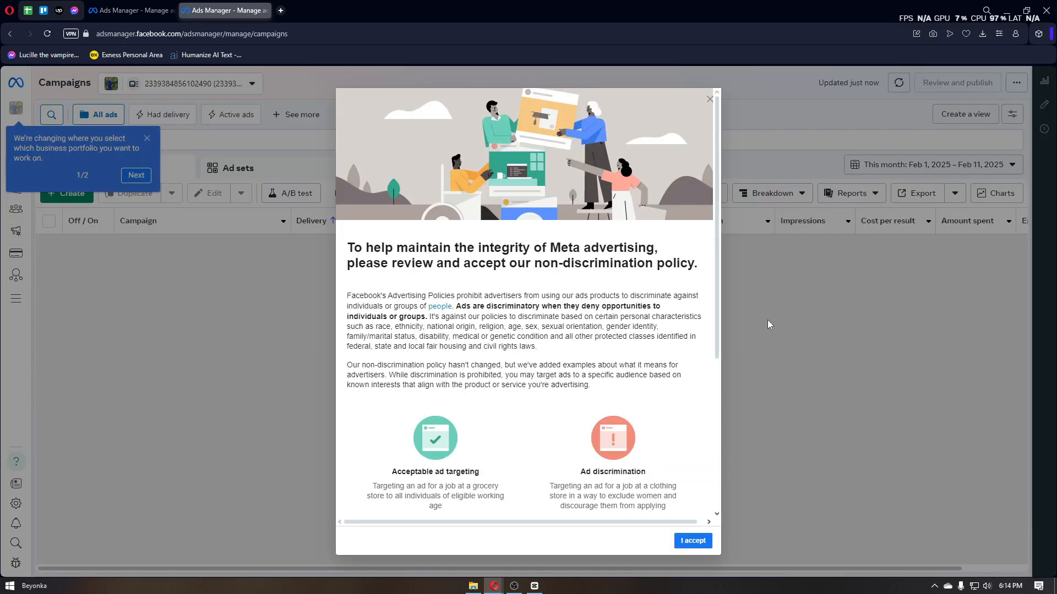
{"action": "left_click", "coordinate": [686, 545]}
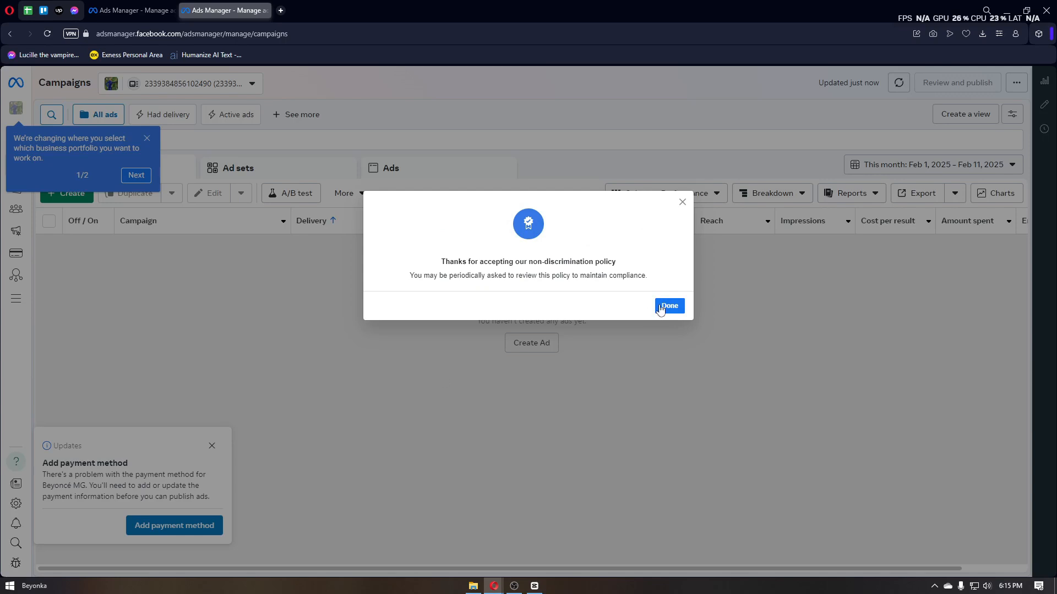
{"action": "left_click", "coordinate": [669, 306]}
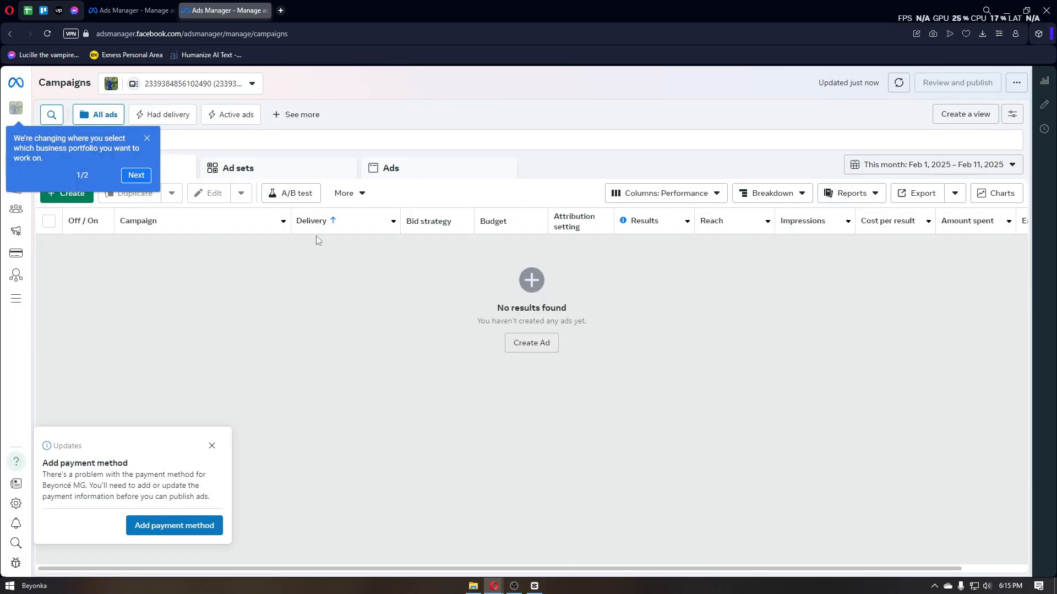
Step: In the other Ads Manager browser tab, return to the Facebook home page, reopen Ads Manager from there, and dismiss the portfolio tip and payment notice
{"action": "left_click", "coordinate": [139, 11]}
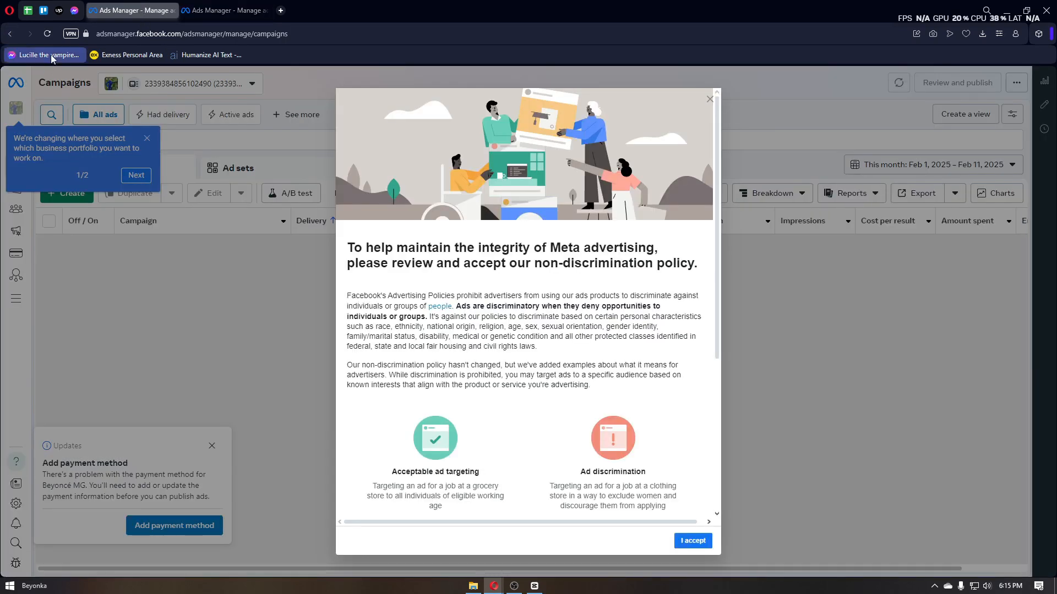
{"action": "left_click", "coordinate": [692, 540]}
{"action": "left_click", "coordinate": [10, 33]}
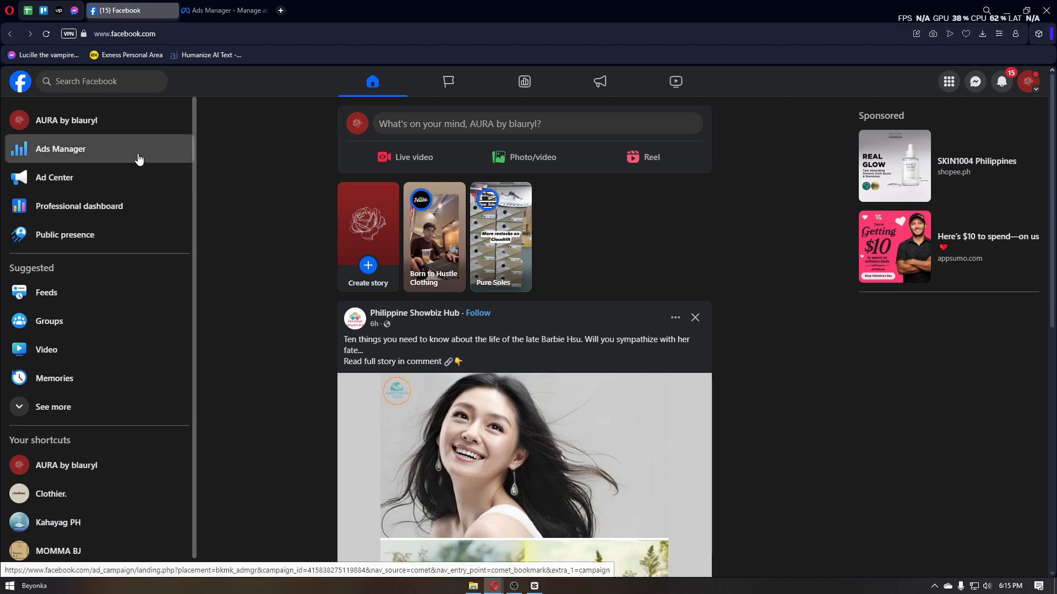
{"action": "left_click", "coordinate": [70, 155]}
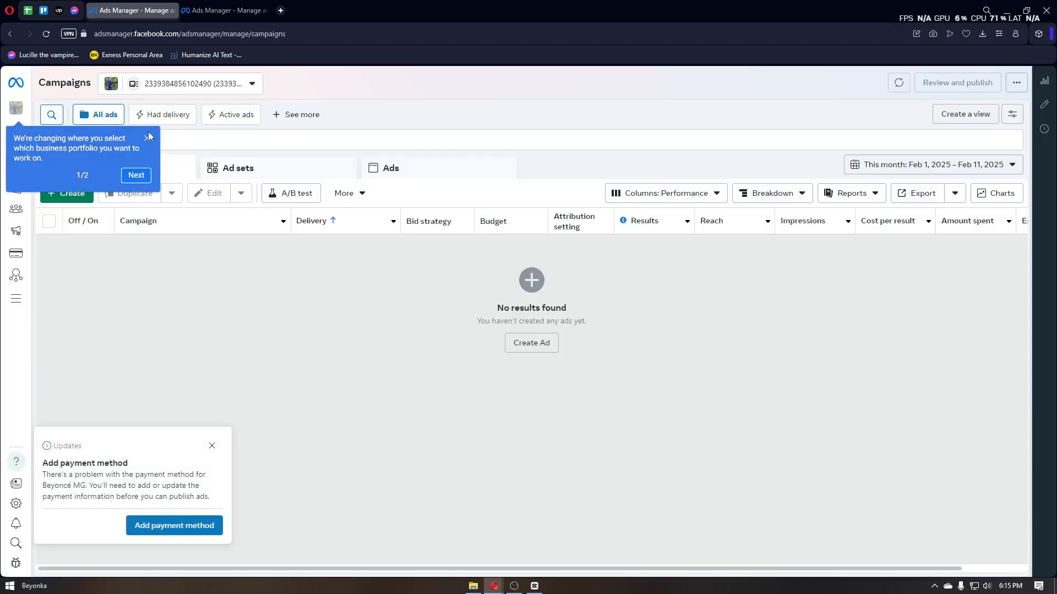
{"action": "left_click", "coordinate": [147, 137]}
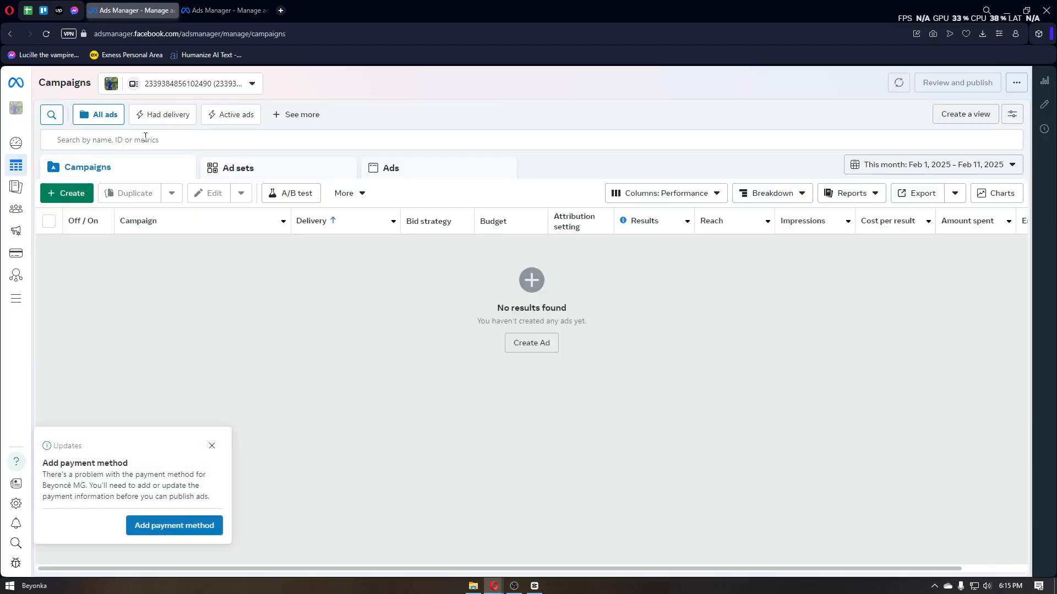
{"action": "left_click", "coordinate": [212, 446]}
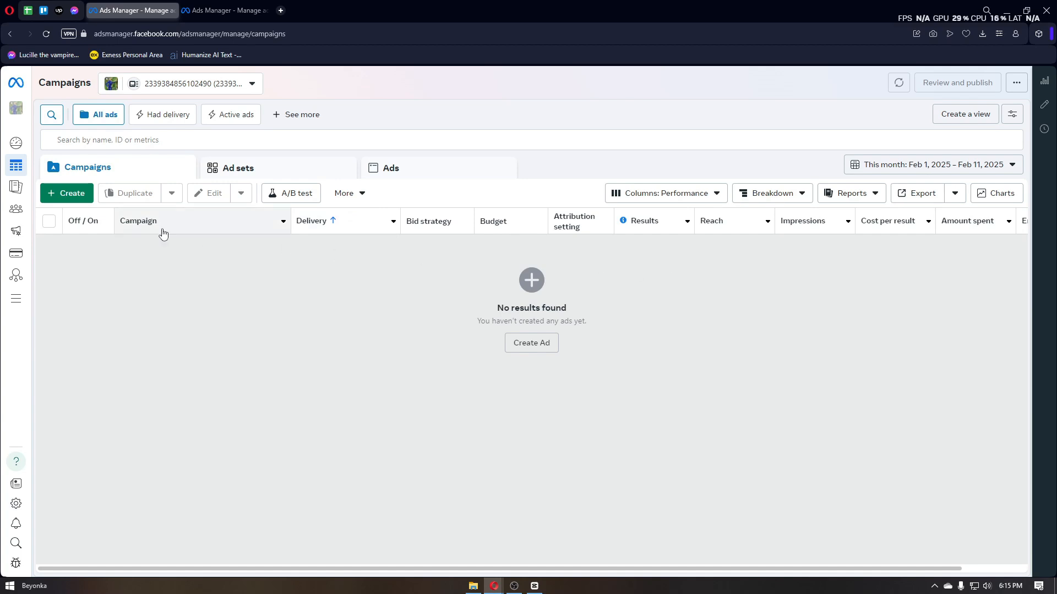
Step: Create a new campaign with the Auction buying type, the Traffic objective and the recommended settings
{"action": "left_click", "coordinate": [70, 200]}
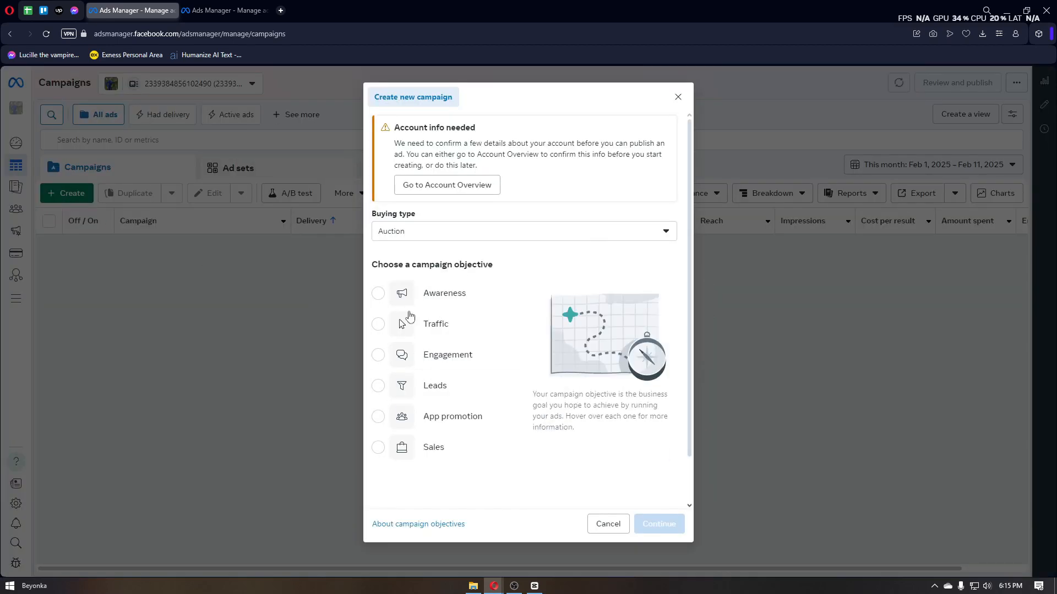
{"action": "left_click", "coordinate": [506, 234]}
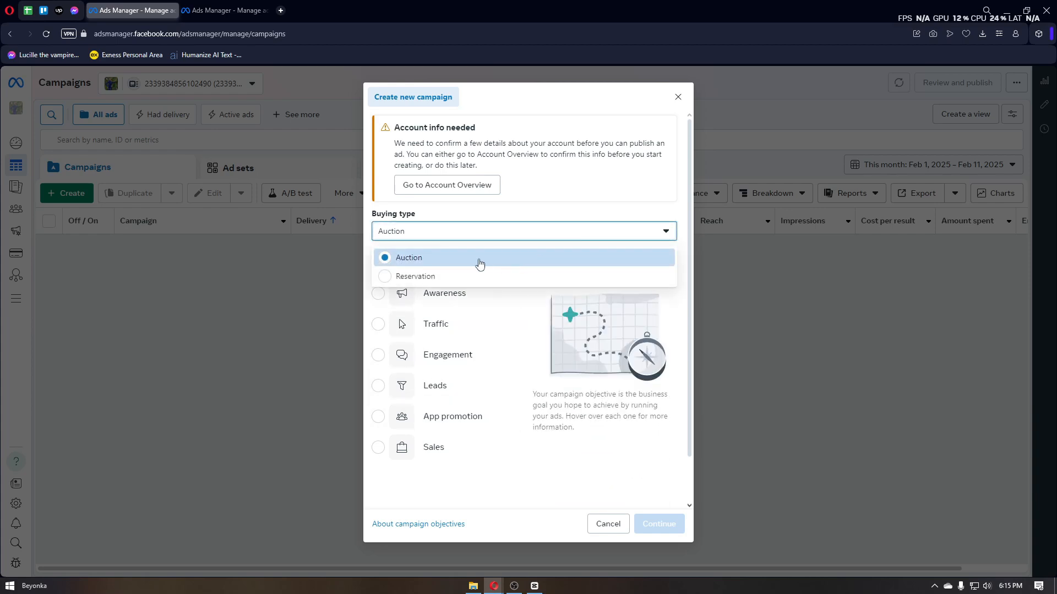
{"action": "left_click", "coordinate": [552, 212]}
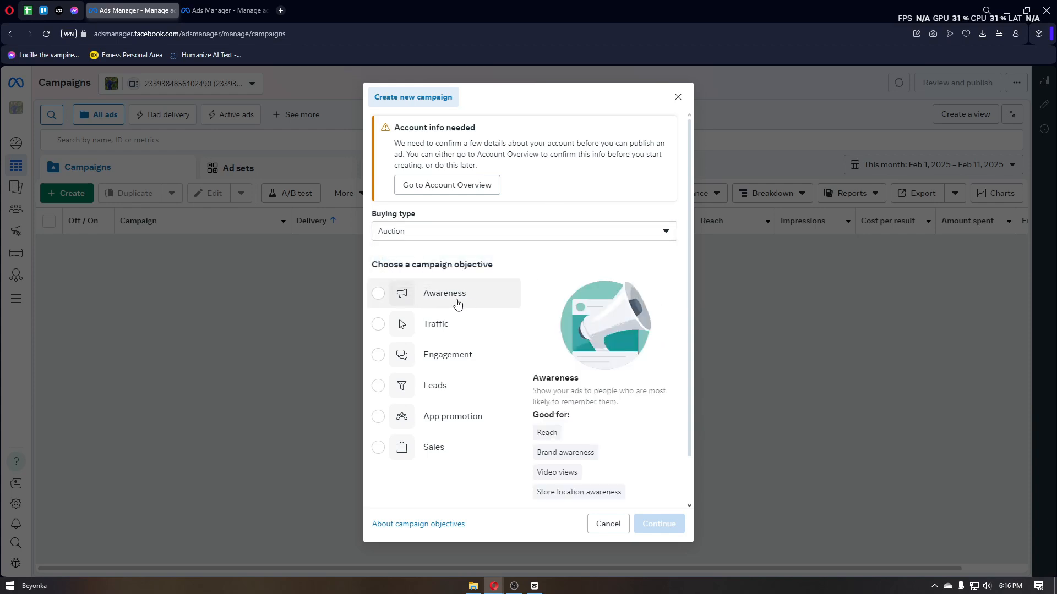
{"action": "scroll", "coordinate": [532, 274], "scroll_direction": "down", "scroll_amount": 1}
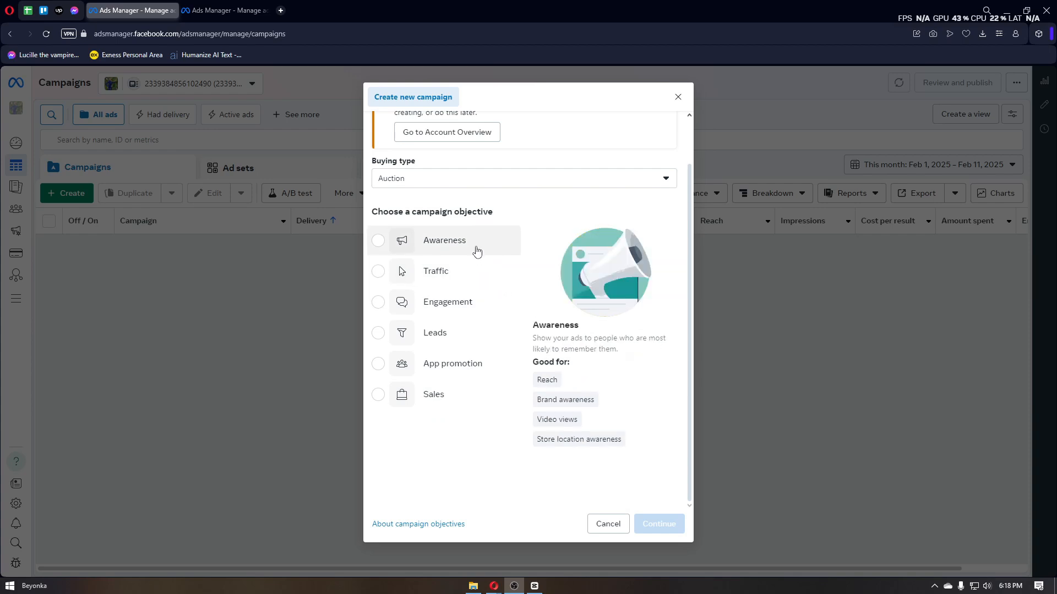
{"action": "left_click", "coordinate": [465, 269]}
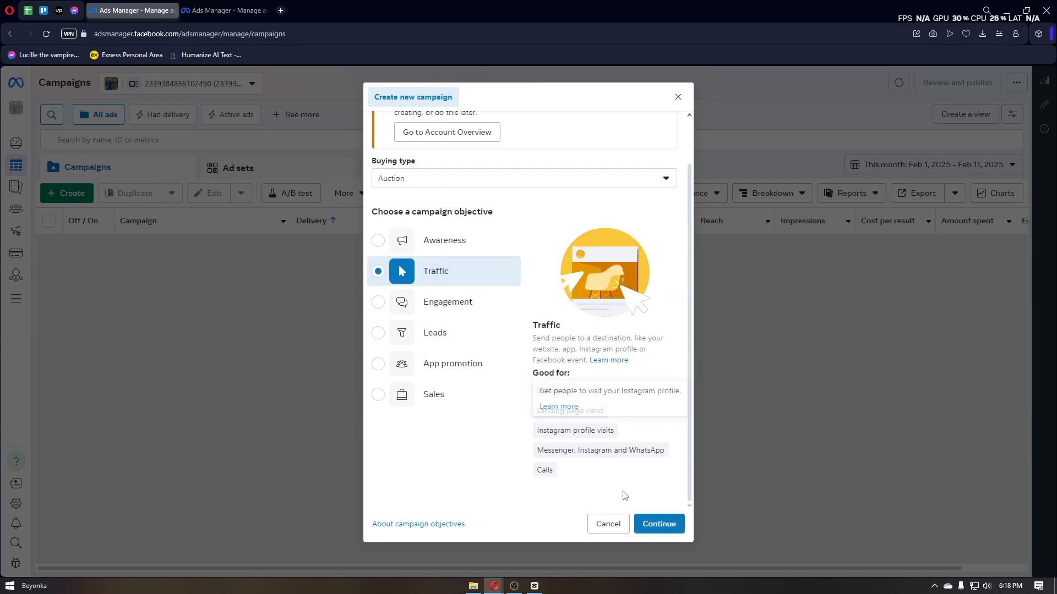
{"action": "left_click", "coordinate": [667, 528]}
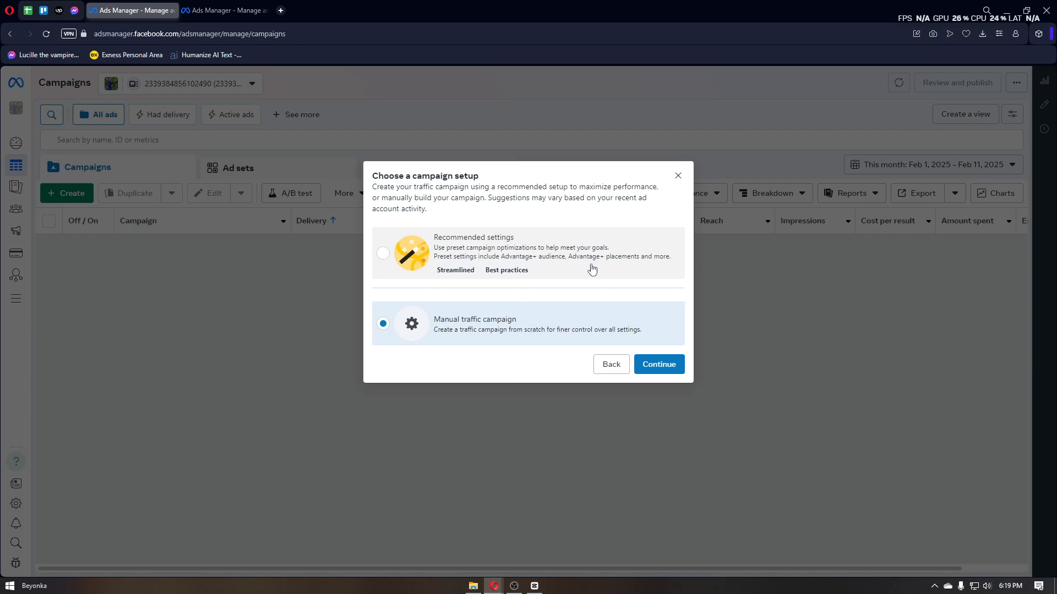
{"action": "left_click", "coordinate": [625, 269]}
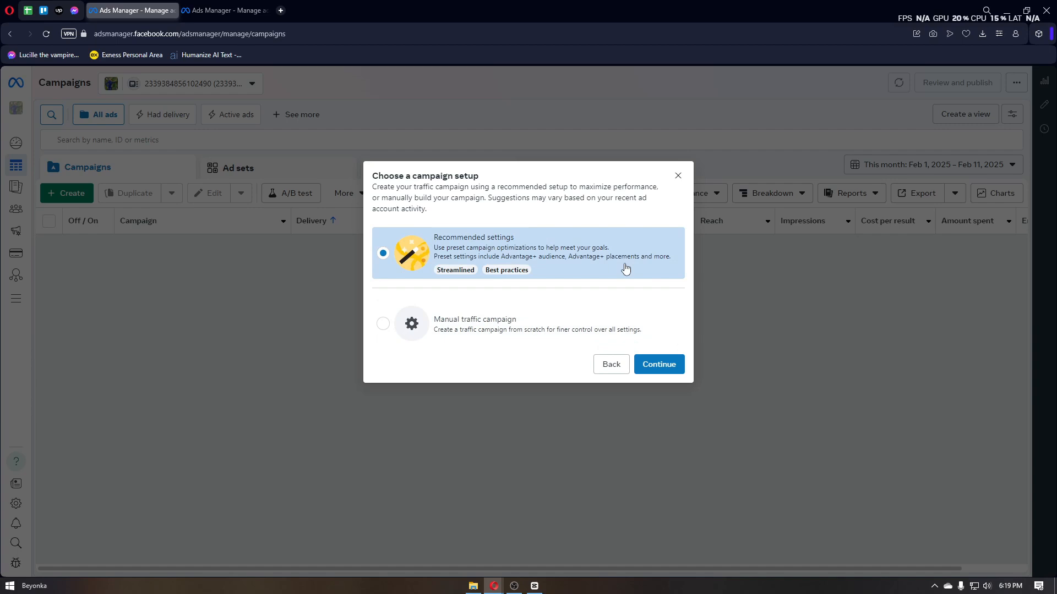
{"action": "left_click", "coordinate": [658, 365]}
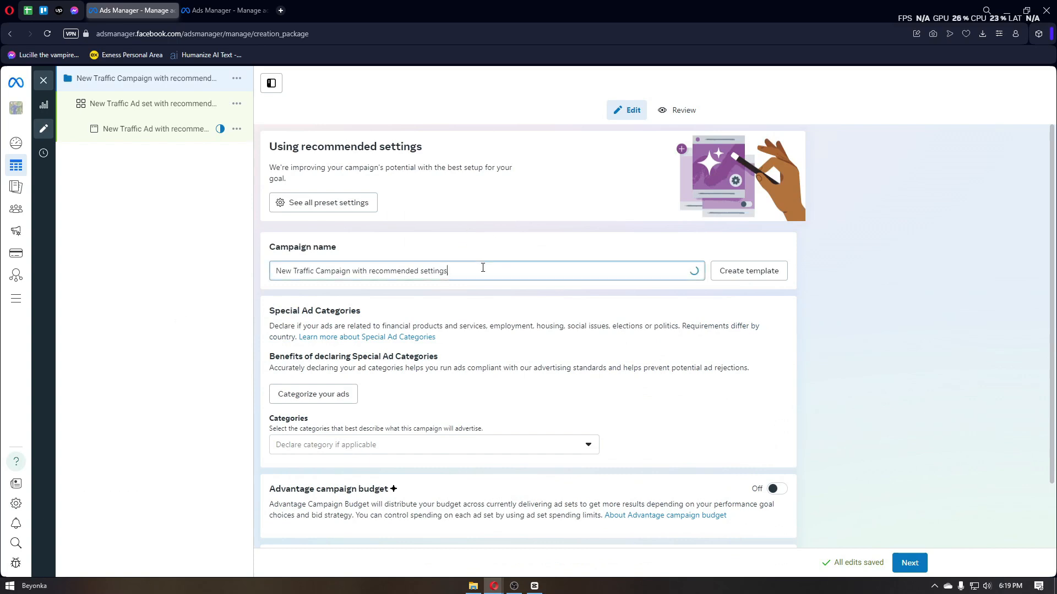
Step: Examine the campaign name and the Special Ad Categories section of the new traffic campaign
{"action": "left_click_drag", "start_coordinate": [484, 268], "coordinate": [309, 273]}
{"action": "left_click_drag", "start_coordinate": [462, 271], "coordinate": [247, 270]}
{"action": "scroll", "coordinate": [503, 360], "scroll_direction": "down", "scroll_amount": 1}
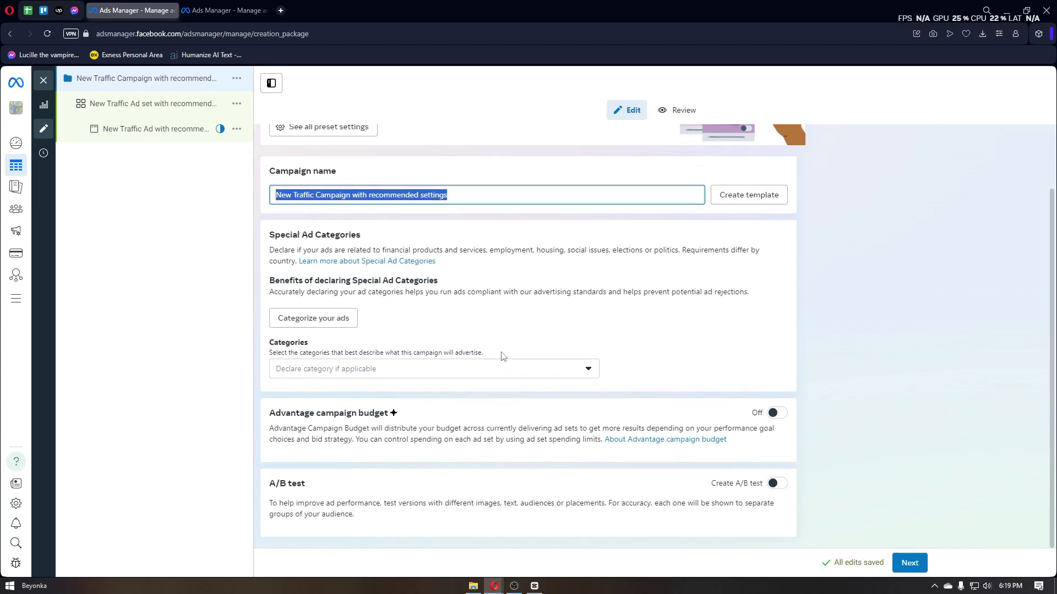
{"action": "left_click_drag", "start_coordinate": [280, 236], "coordinate": [327, 237]}
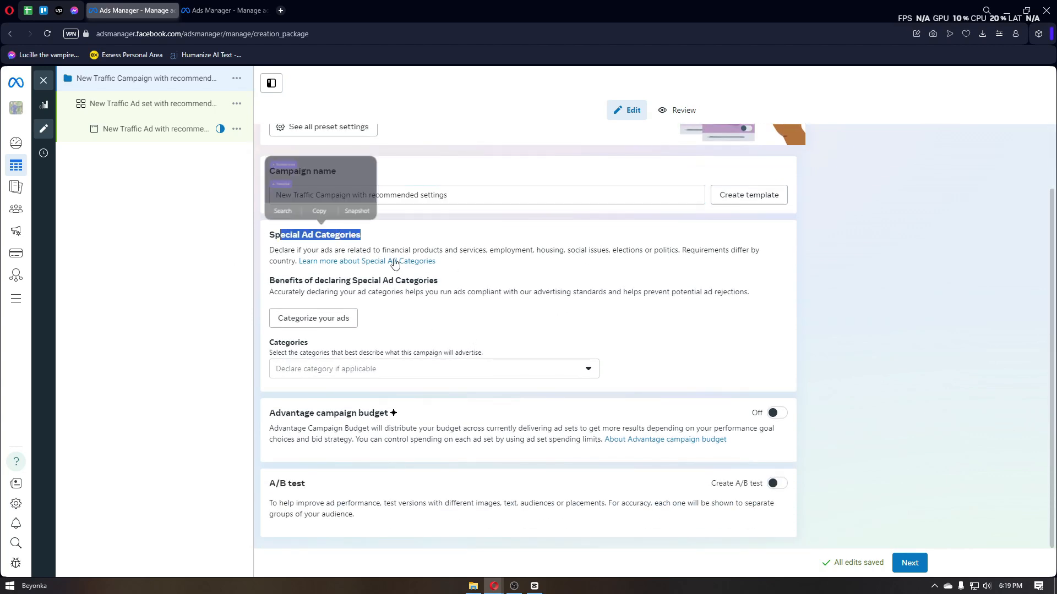
Step: Check the available special ad categories without declaring one, and continue to the ad set
{"action": "left_click_drag", "start_coordinate": [272, 280], "coordinate": [446, 285]}
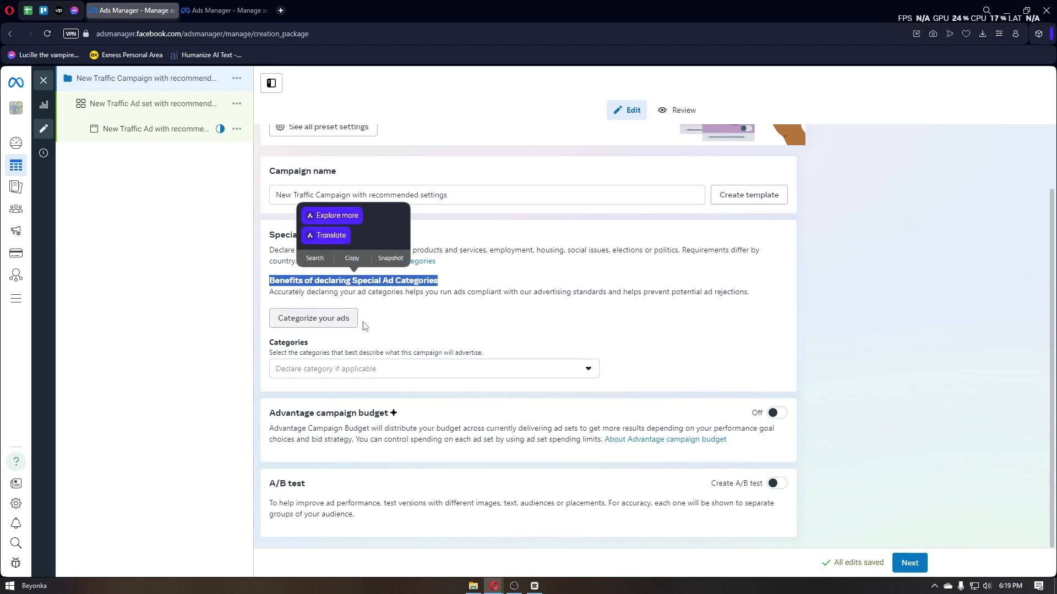
{"action": "left_click", "coordinate": [385, 326]}
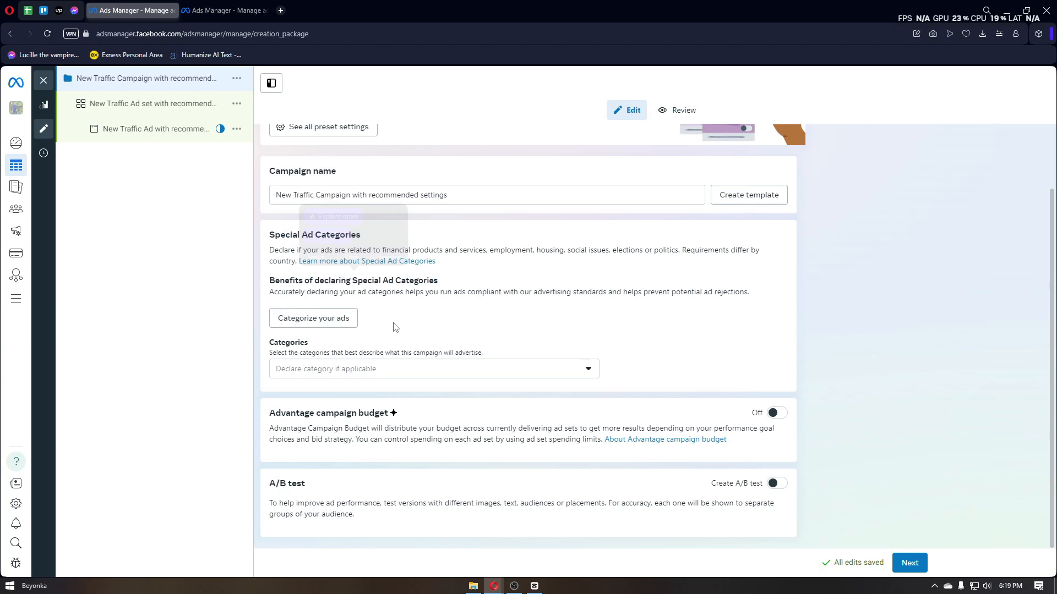
{"action": "left_click", "coordinate": [380, 369]}
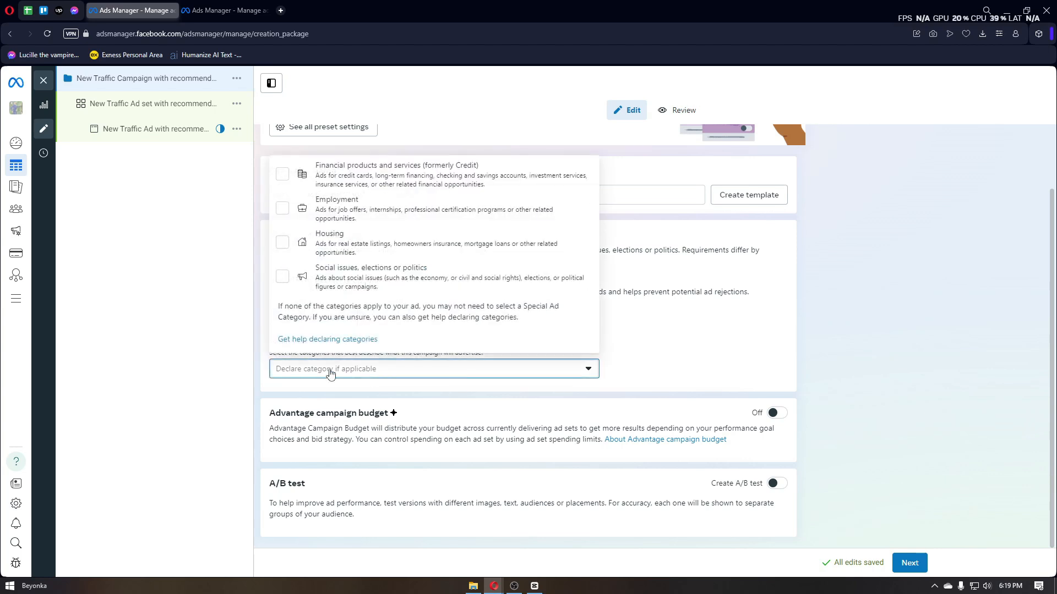
{"action": "left_click", "coordinate": [484, 392]}
{"action": "scroll", "coordinate": [485, 394], "scroll_direction": "up", "scroll_amount": 2}
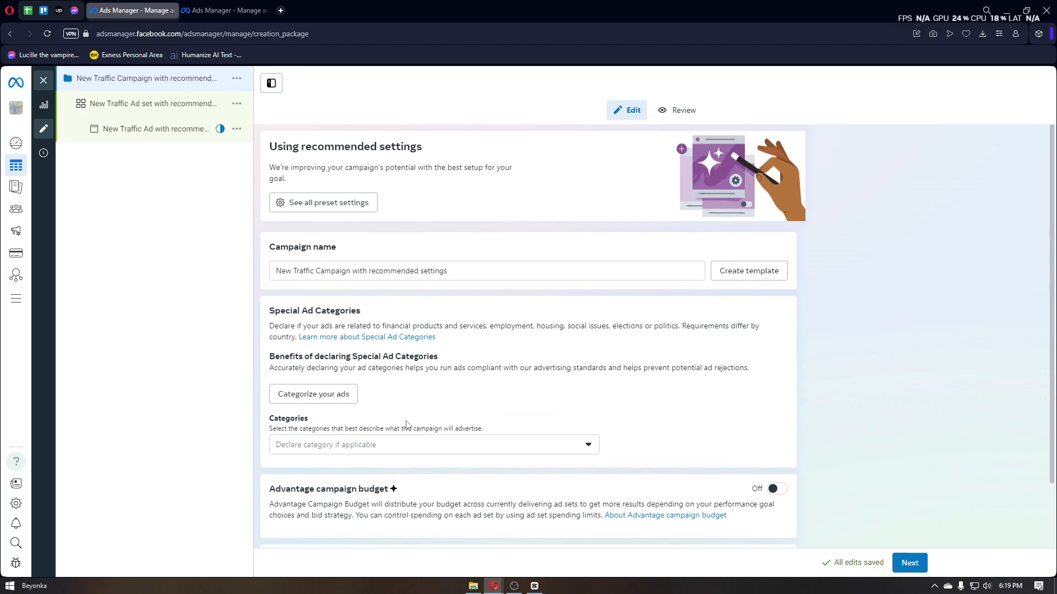
{"action": "scroll", "coordinate": [605, 440], "scroll_direction": "down", "scroll_amount": 1}
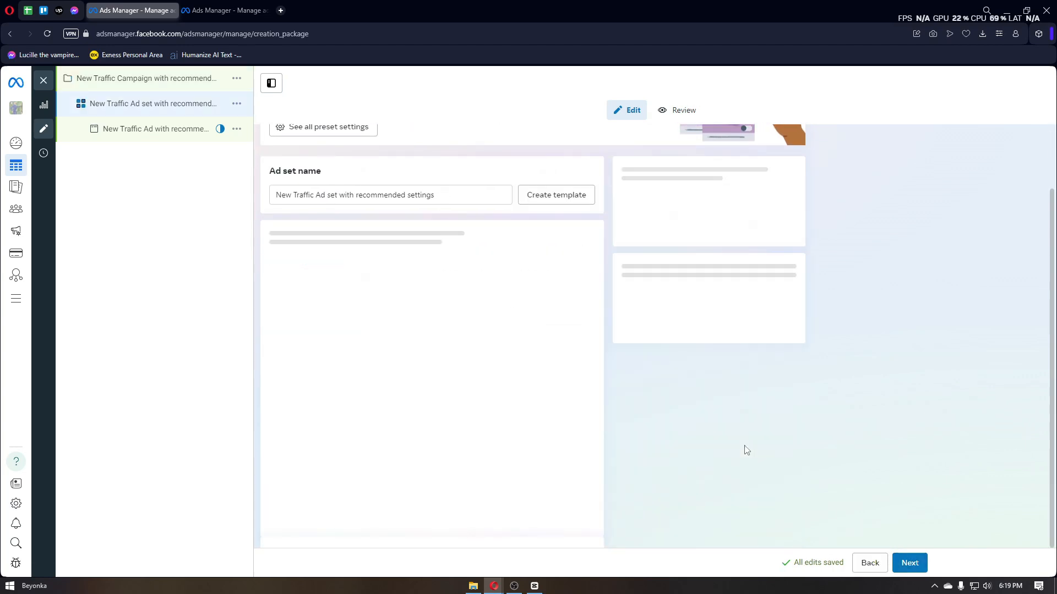
Step: Examine the ad set name and the conversion location choices of the new traffic ad set
{"action": "scroll", "coordinate": [573, 366], "scroll_direction": "up", "scroll_amount": 1}
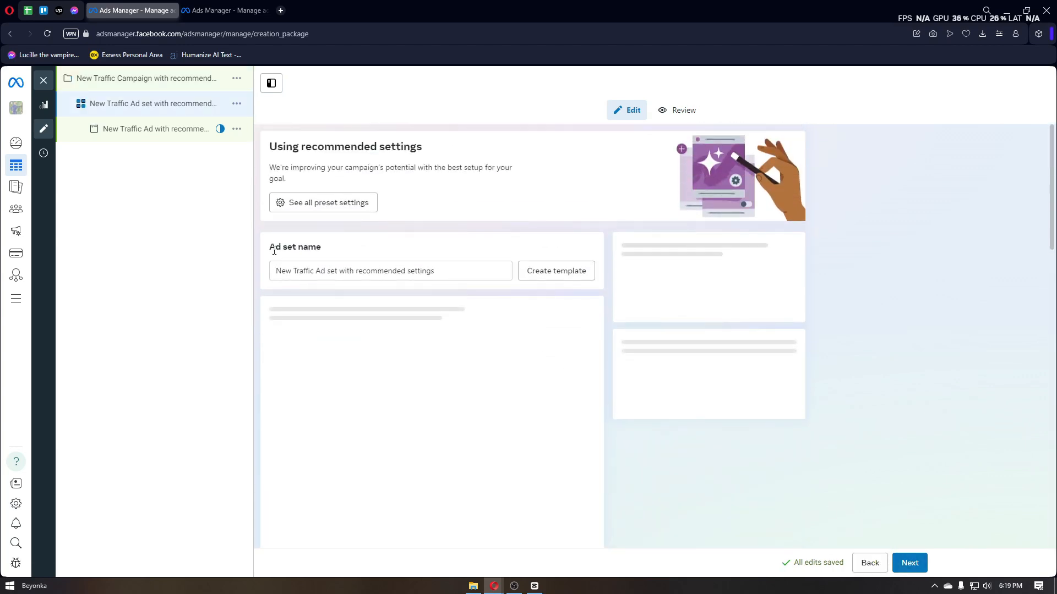
{"action": "left_click_drag", "start_coordinate": [275, 246], "coordinate": [340, 255]}
{"action": "left_click", "coordinate": [352, 253]}
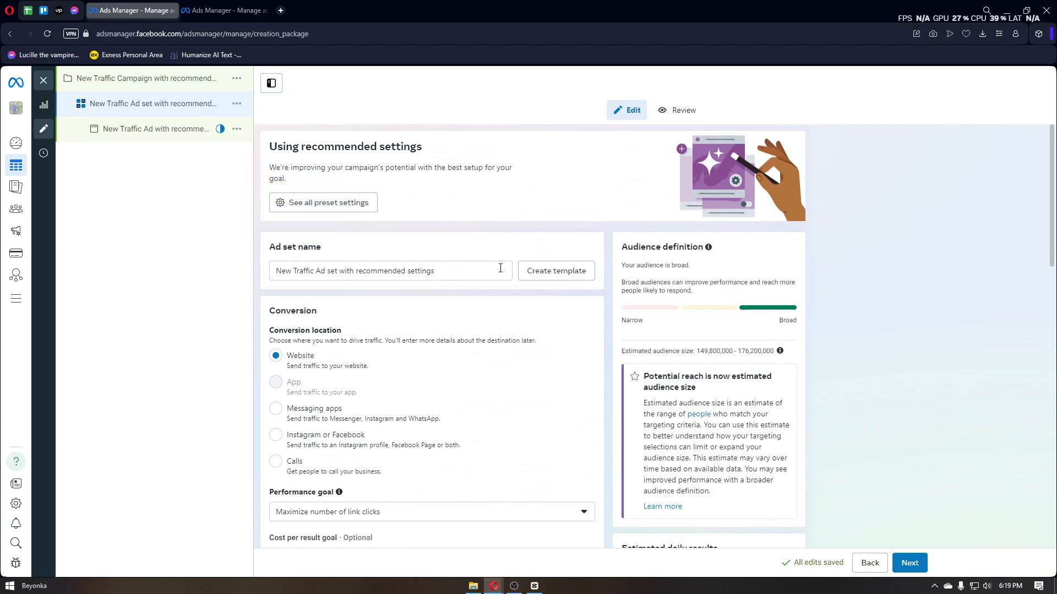
{"action": "scroll", "coordinate": [377, 281], "scroll_direction": "down", "scroll_amount": 1}
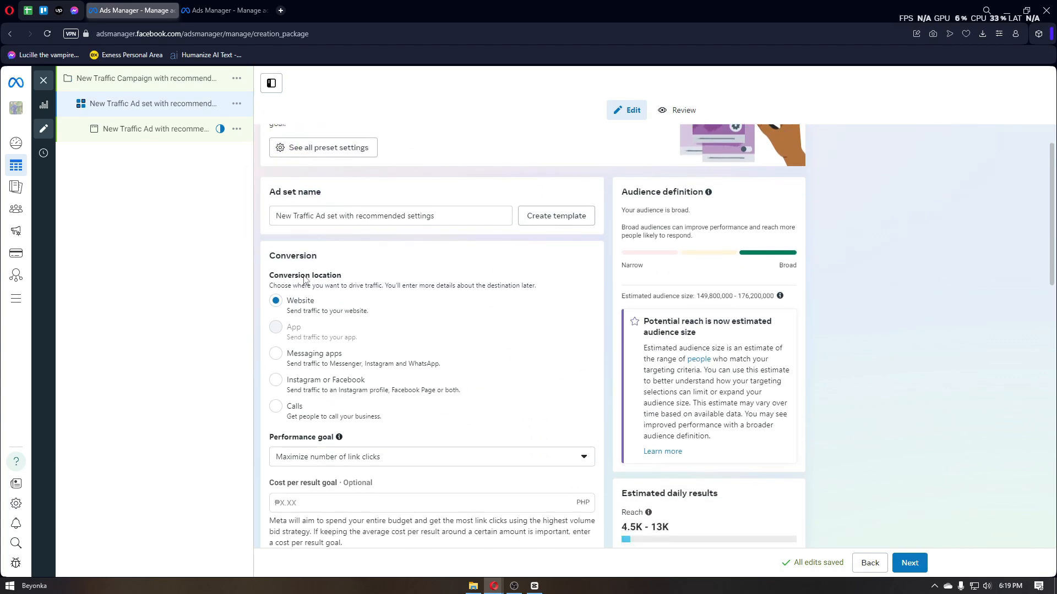
{"action": "scroll", "coordinate": [377, 281], "scroll_direction": "down", "scroll_amount": 5}
{"action": "scroll", "coordinate": [415, 288], "scroll_direction": "up", "scroll_amount": 3}
{"action": "scroll", "coordinate": [336, 291], "scroll_direction": "up", "scroll_amount": 2}
{"action": "left_click_drag", "start_coordinate": [269, 255], "coordinate": [338, 261]}
{"action": "left_click", "coordinate": [272, 277]}
{"action": "left_click_drag", "start_coordinate": [272, 277], "coordinate": [341, 277]}
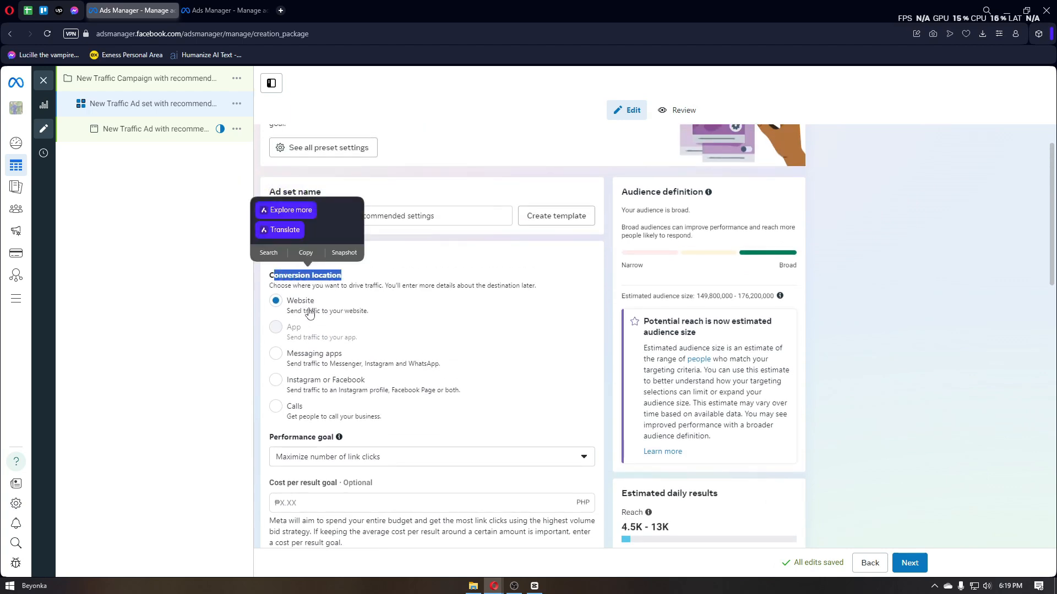
{"action": "scroll", "coordinate": [373, 313], "scroll_direction": "down", "scroll_amount": 1}
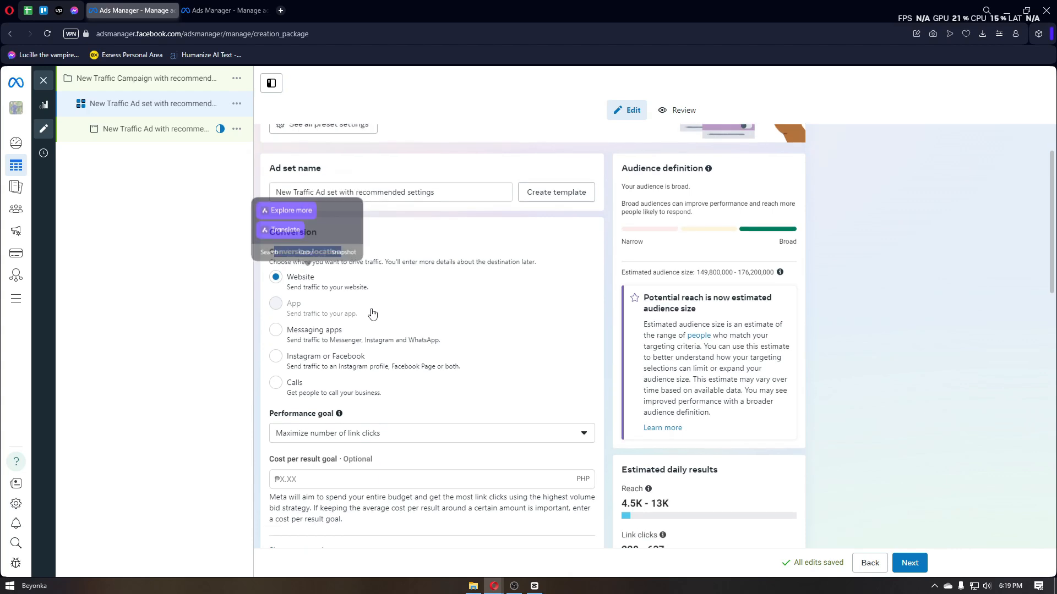
{"action": "left_click", "coordinate": [252, 304]}
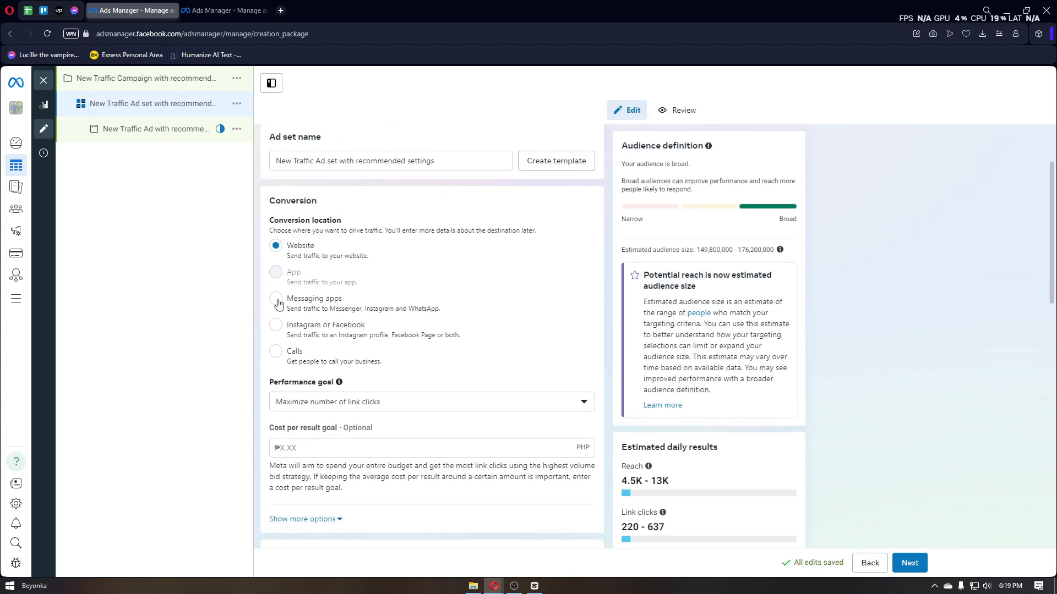
Step: Set the conversion location to Instagram or Facebook and read the explanation of the optional bid control
{"action": "left_click", "coordinate": [348, 330]}
{"action": "scroll", "coordinate": [380, 345], "scroll_direction": "down", "scroll_amount": 5}
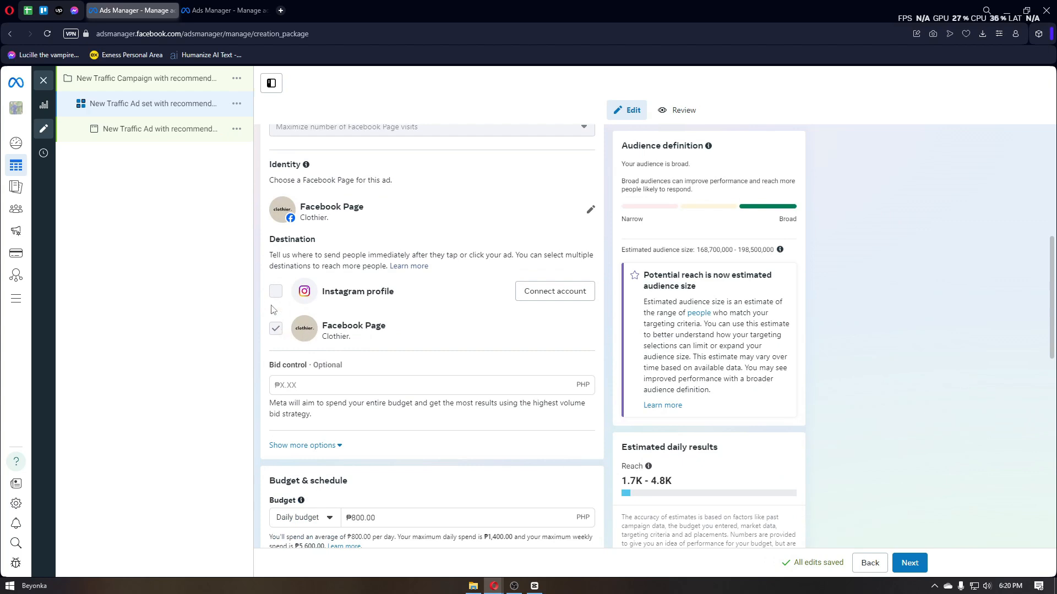
{"action": "scroll", "coordinate": [299, 326], "scroll_direction": "down", "scroll_amount": 2}
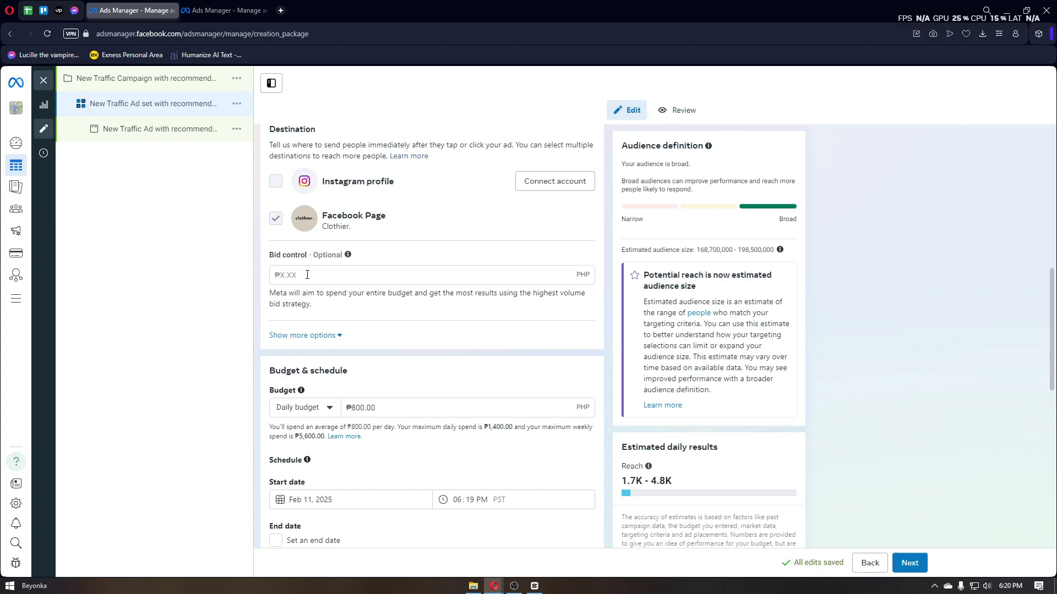
{"action": "left_click", "coordinate": [413, 278]}
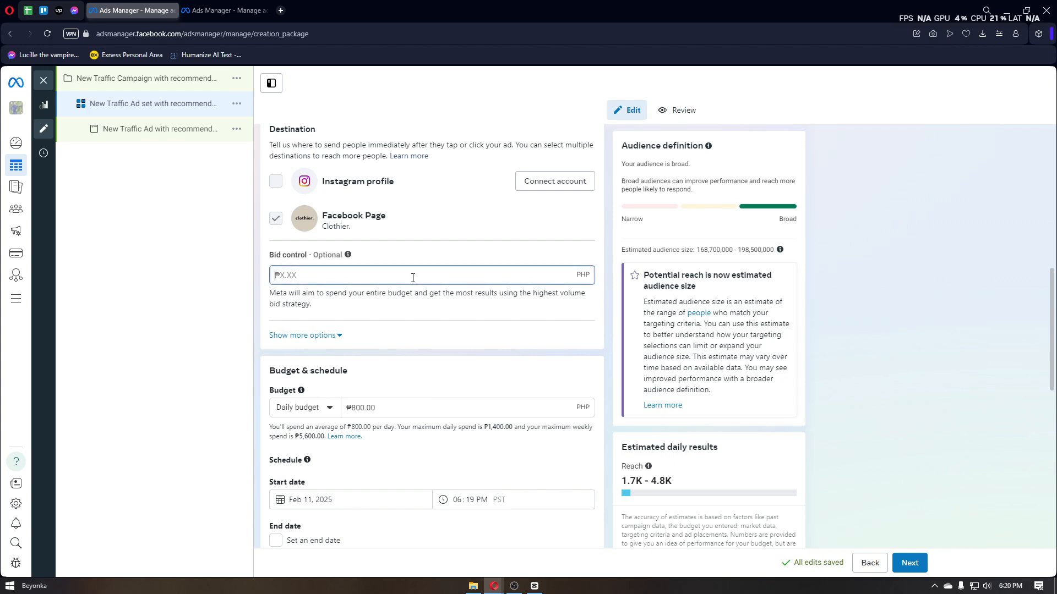
{"action": "mouse_move", "coordinate": [349, 256]}
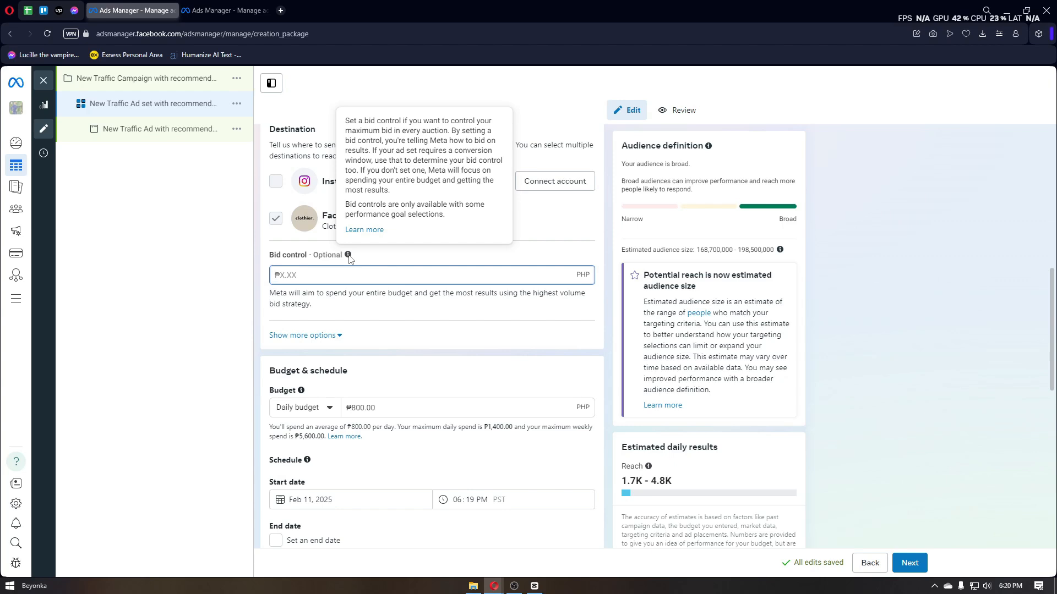
{"action": "left_click", "coordinate": [210, 313]}
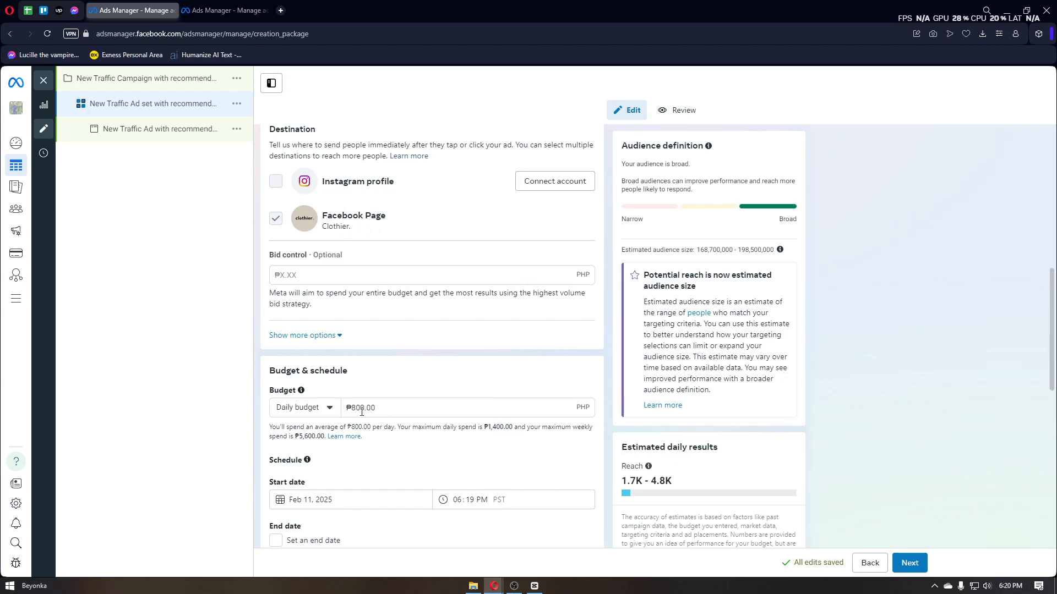
Step: Set the ad set's daily budget to ₱600
{"action": "left_click_drag", "start_coordinate": [400, 410], "coordinate": [339, 414]}
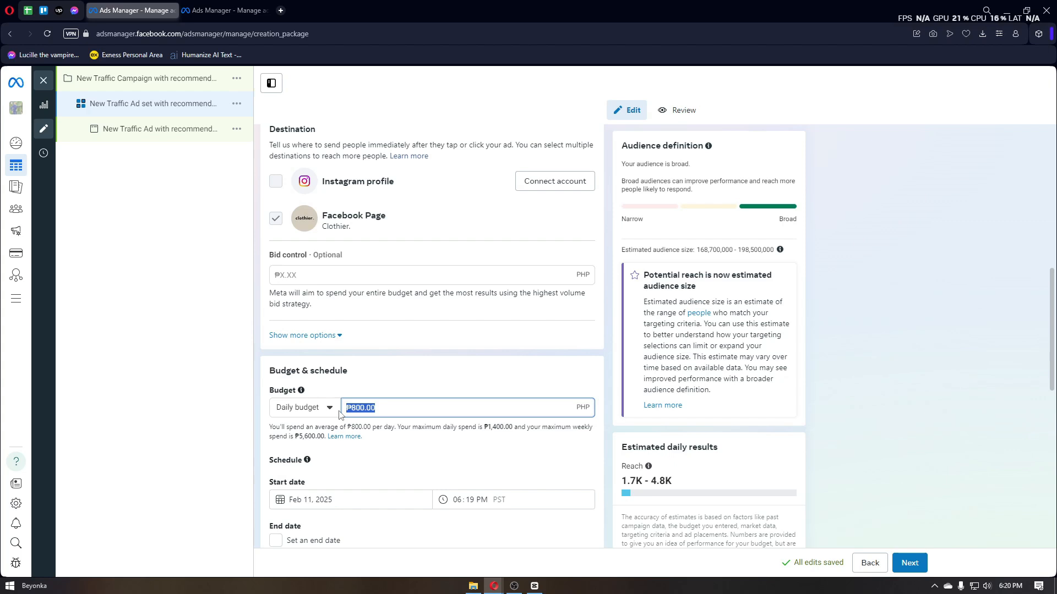
{"action": "type", "text": "600"}
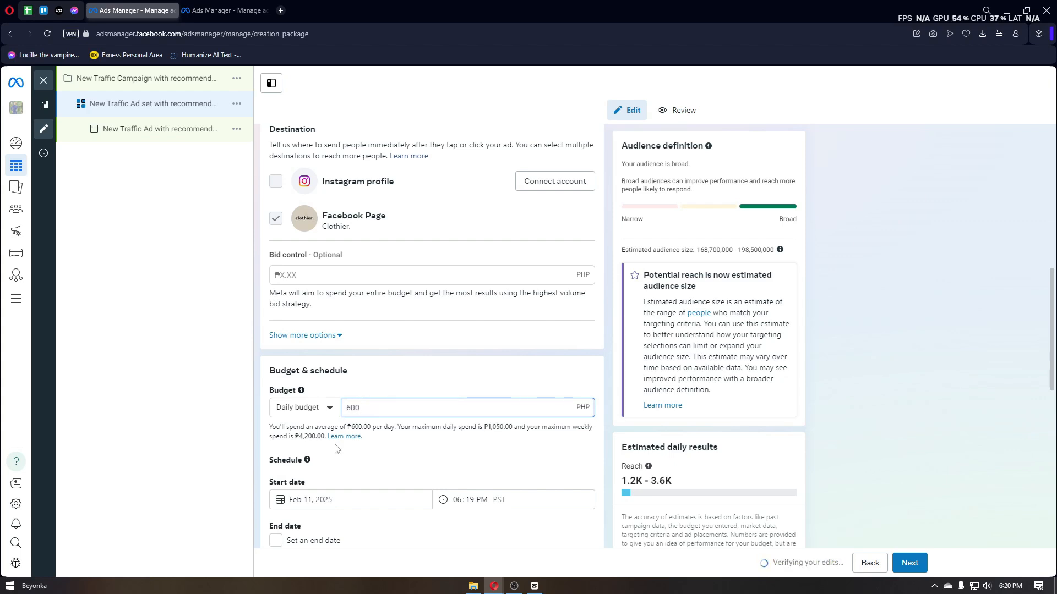
{"action": "left_click", "coordinate": [350, 469]}
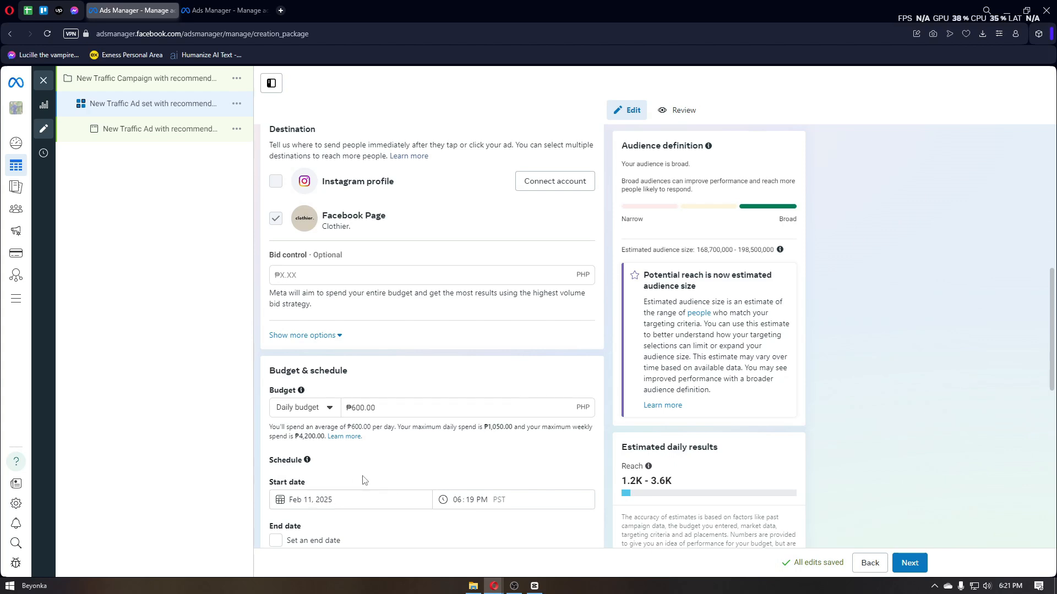
Step: Try enabling an end date in the ad set's schedule and turn it off again
{"action": "scroll", "coordinate": [332, 453], "scroll_direction": "down", "scroll_amount": 2}
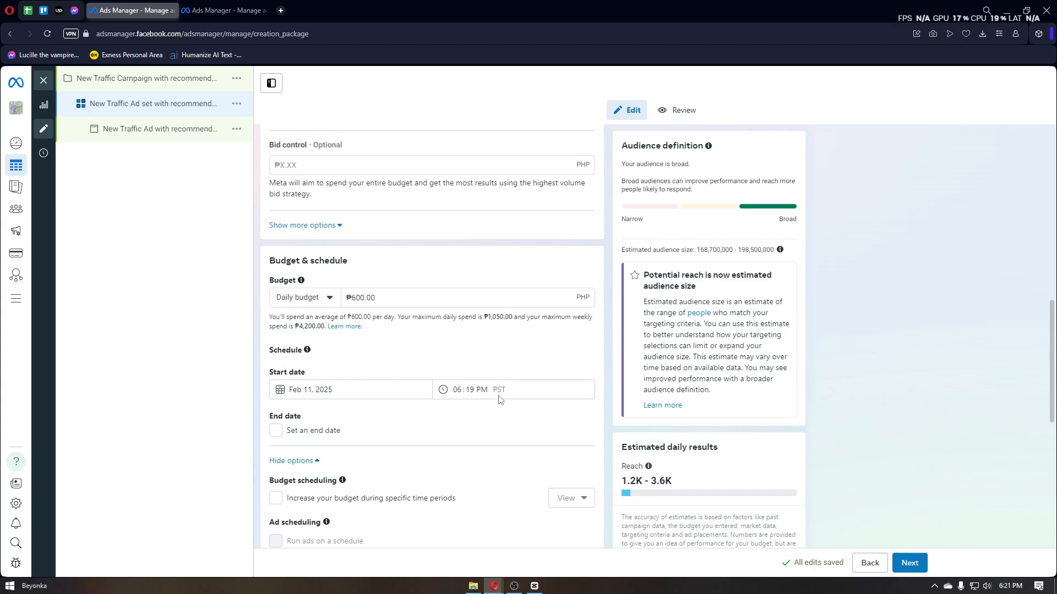
{"action": "left_click", "coordinate": [277, 435]}
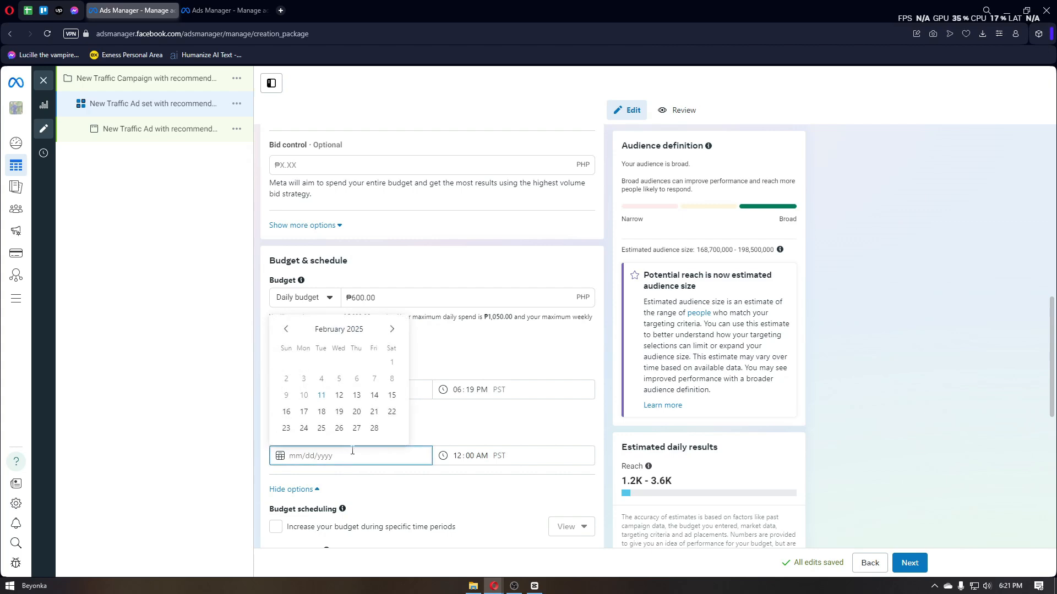
{"action": "left_click", "coordinate": [460, 360]}
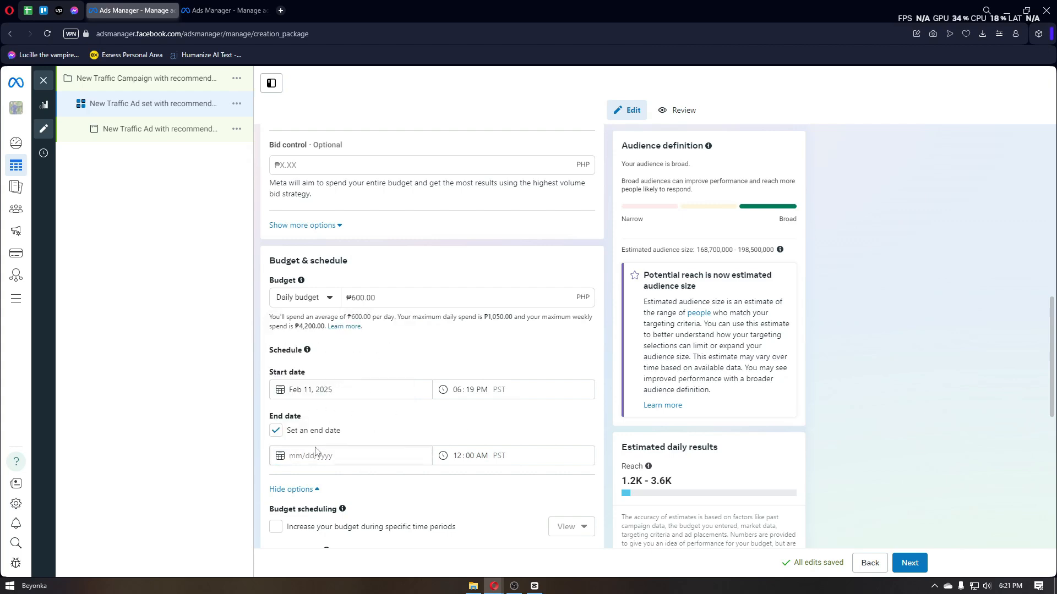
{"action": "left_click", "coordinate": [277, 434]}
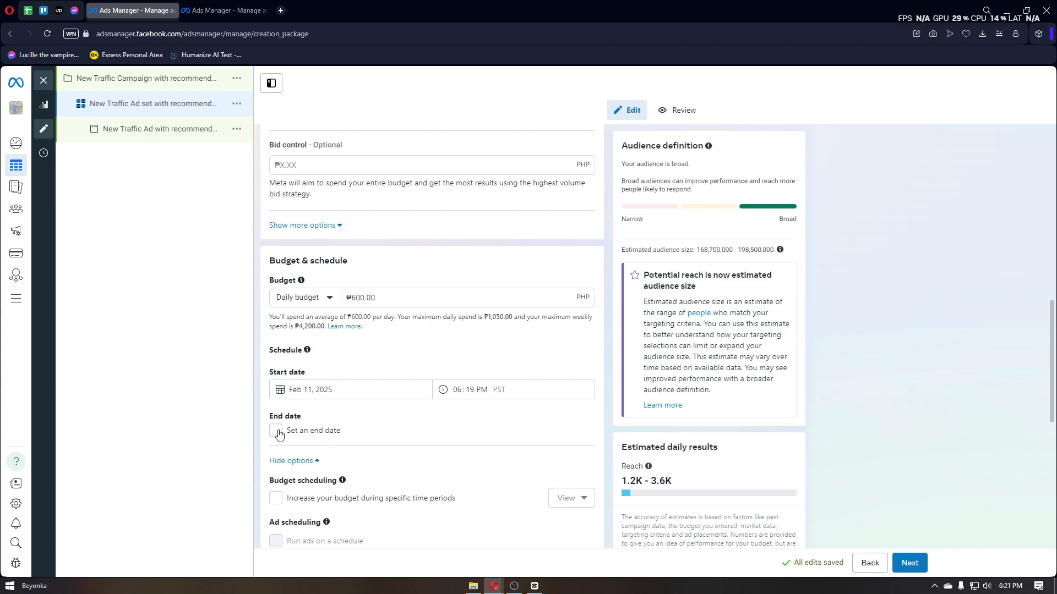
Step: Try enabling a budget increase during specific time periods and turn it off again
{"action": "scroll", "coordinate": [278, 435], "scroll_direction": "down", "scroll_amount": 3}
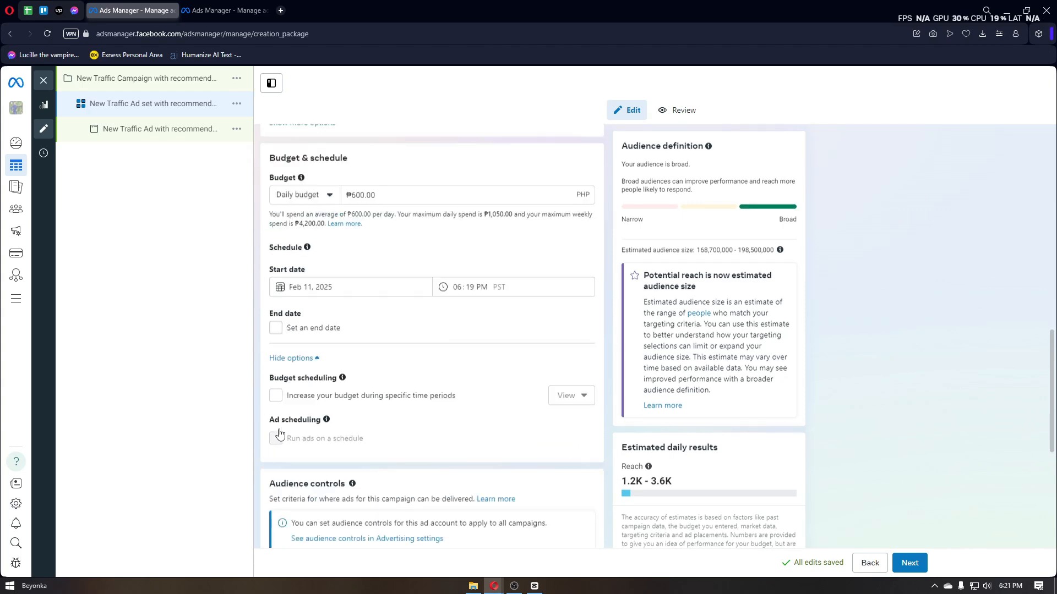
{"action": "left_click_drag", "start_coordinate": [270, 316], "coordinate": [340, 320]}
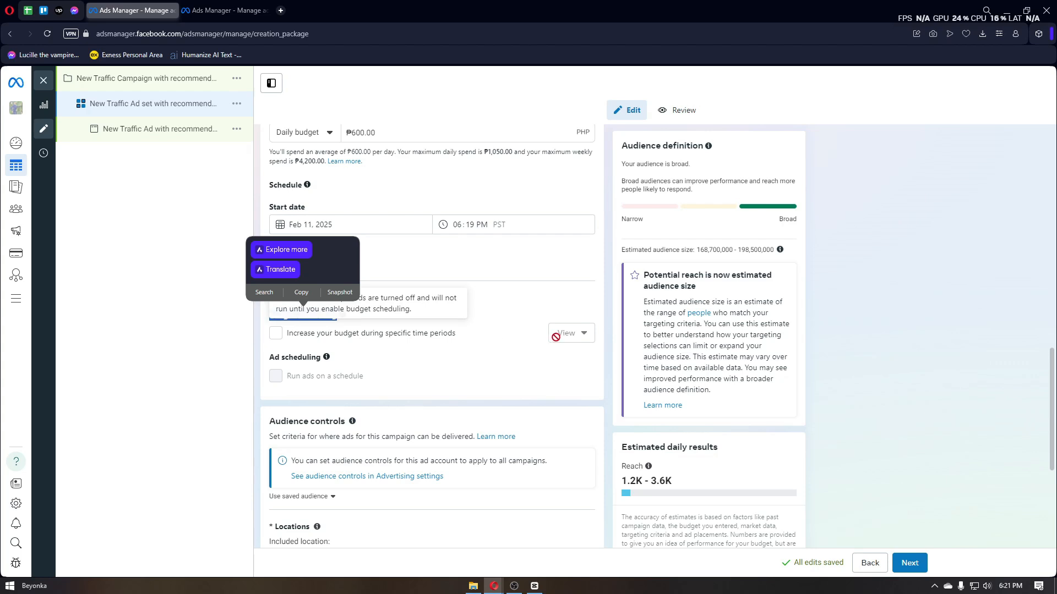
{"action": "left_click", "coordinate": [276, 337]}
{"action": "left_click", "coordinate": [276, 337]}
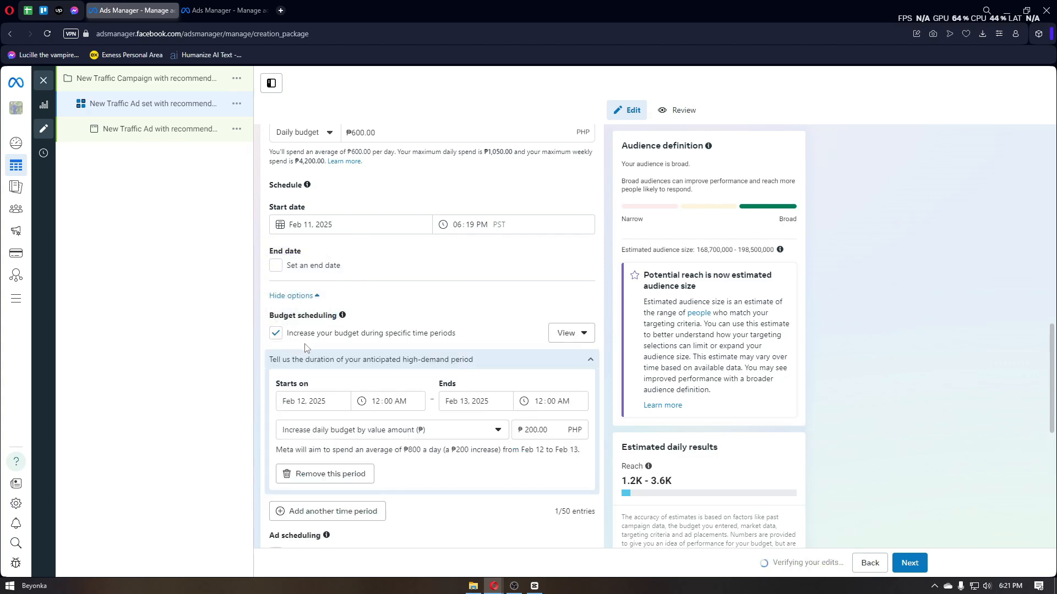
{"action": "scroll", "coordinate": [308, 319], "scroll_direction": "down", "scroll_amount": 2}
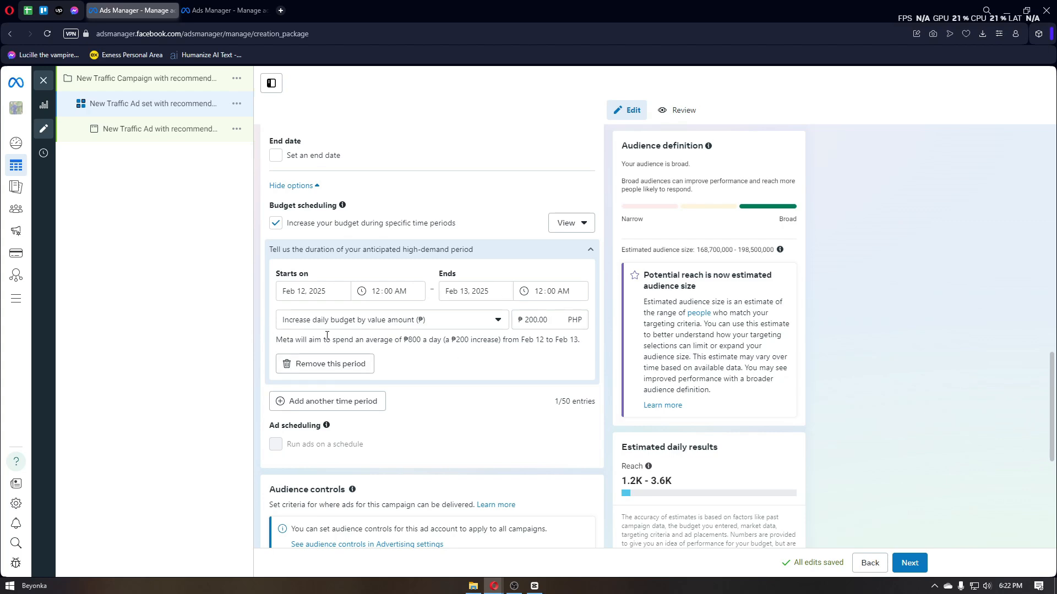
{"action": "left_click", "coordinate": [275, 223]}
Step: Remove United States from the audience locations in the ad set's audience controls, and continue to the ad
{"action": "scroll", "coordinate": [354, 291], "scroll_direction": "down", "scroll_amount": 1}
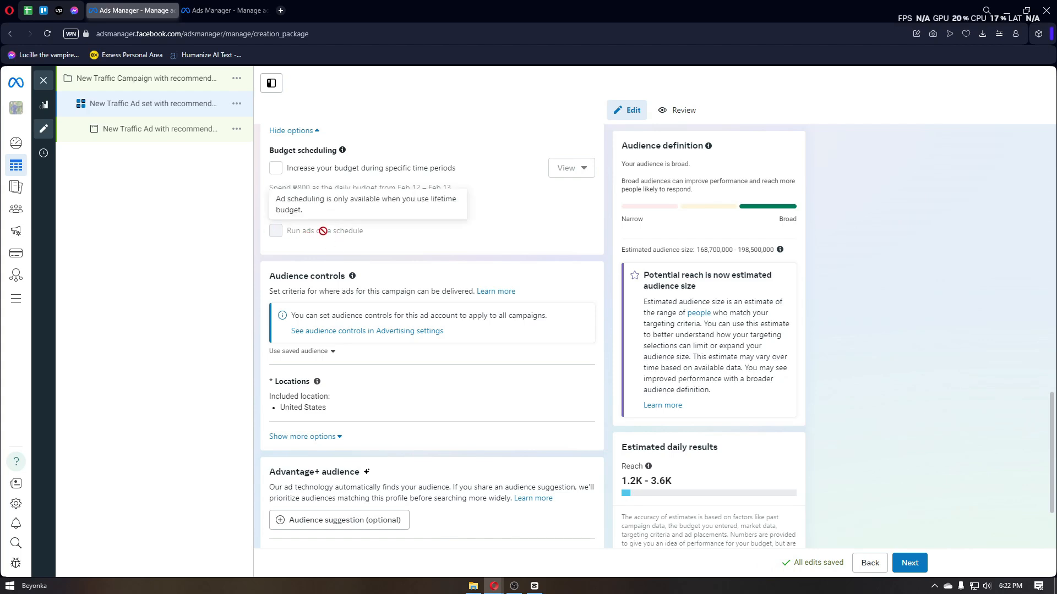
{"action": "scroll", "coordinate": [341, 308], "scroll_direction": "down", "scroll_amount": 1}
{"action": "scroll", "coordinate": [368, 371], "scroll_direction": "down", "scroll_amount": 1}
{"action": "scroll", "coordinate": [379, 370], "scroll_direction": "up", "scroll_amount": 1}
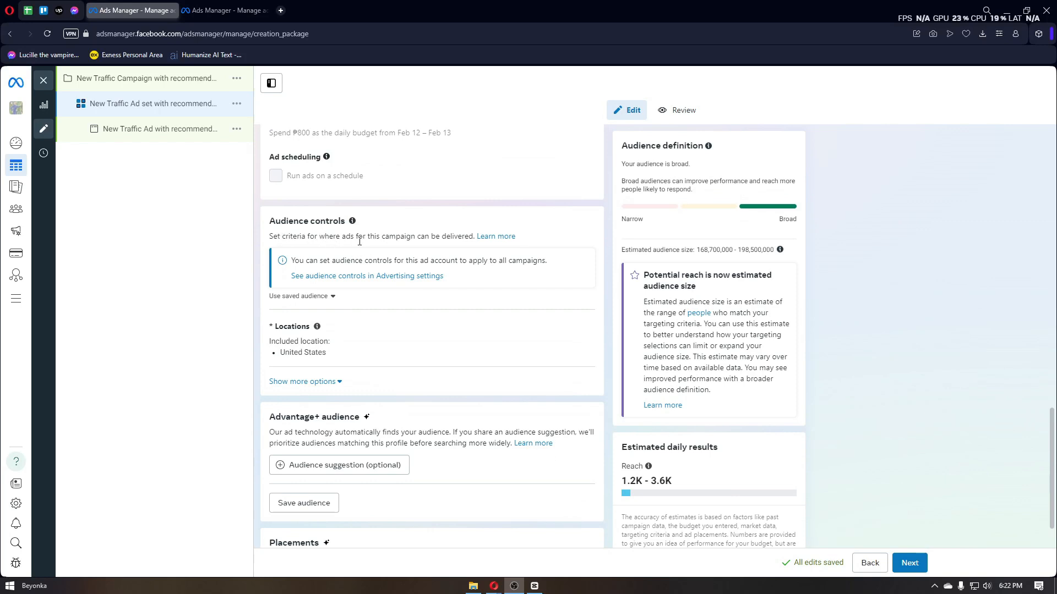
{"action": "scroll", "coordinate": [460, 248], "scroll_direction": "down", "scroll_amount": 1}
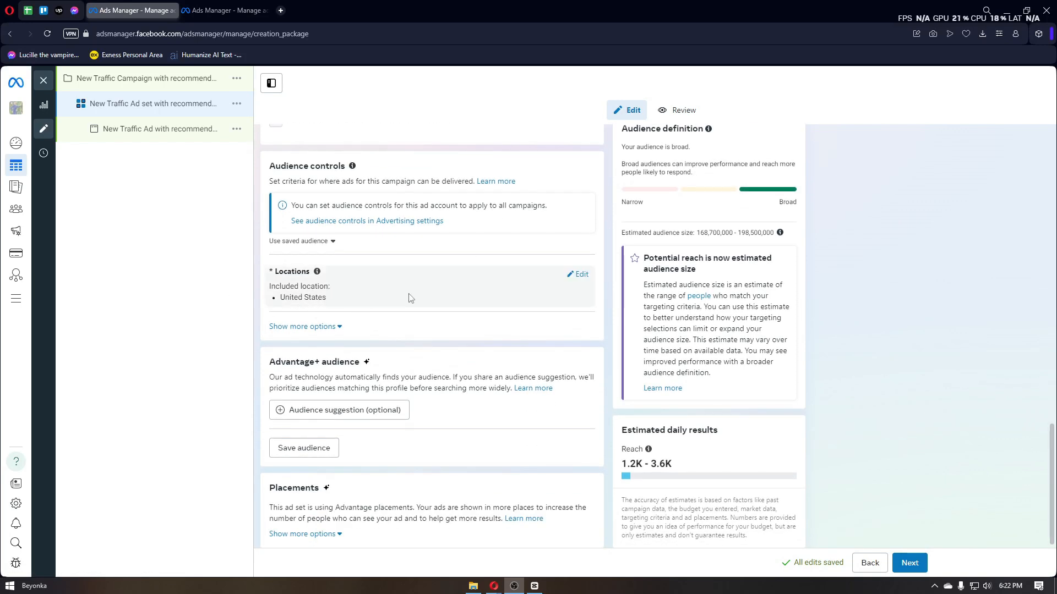
{"action": "left_click", "coordinate": [578, 275]}
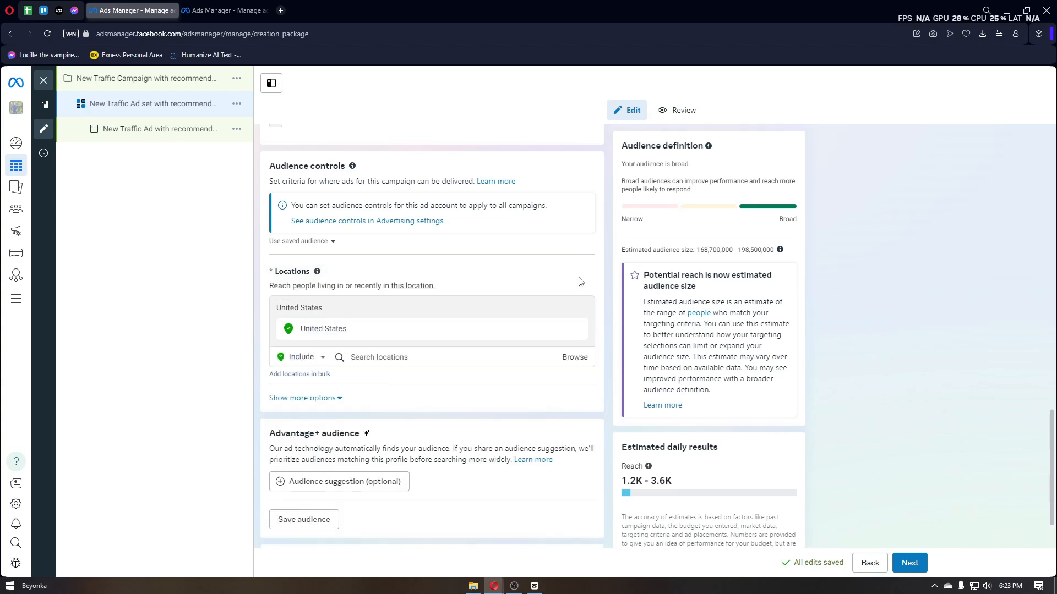
{"action": "scroll", "coordinate": [440, 292], "scroll_direction": "down", "scroll_amount": 1}
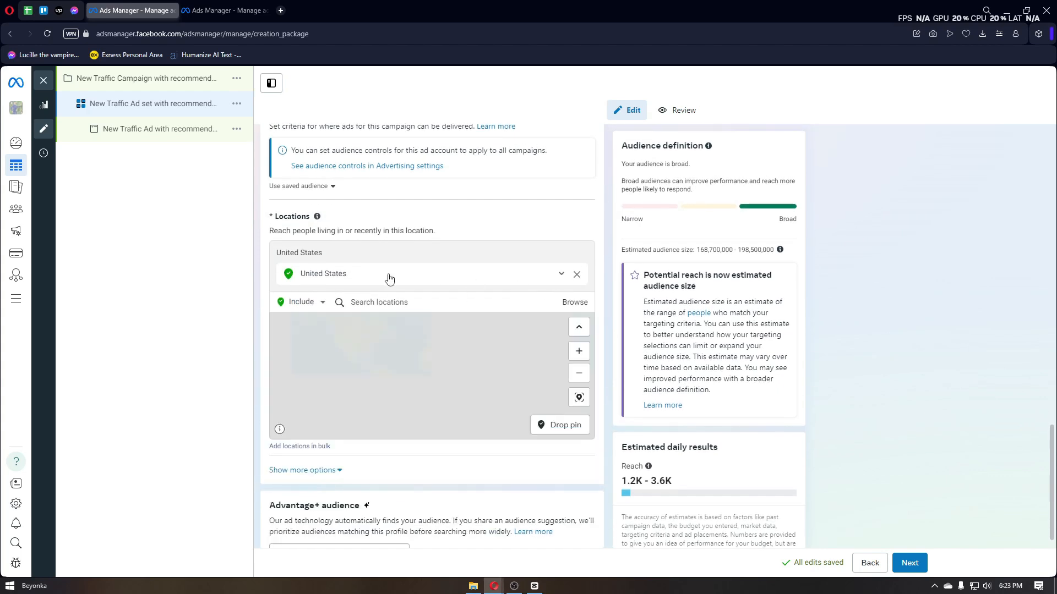
{"action": "left_click", "coordinate": [577, 274]}
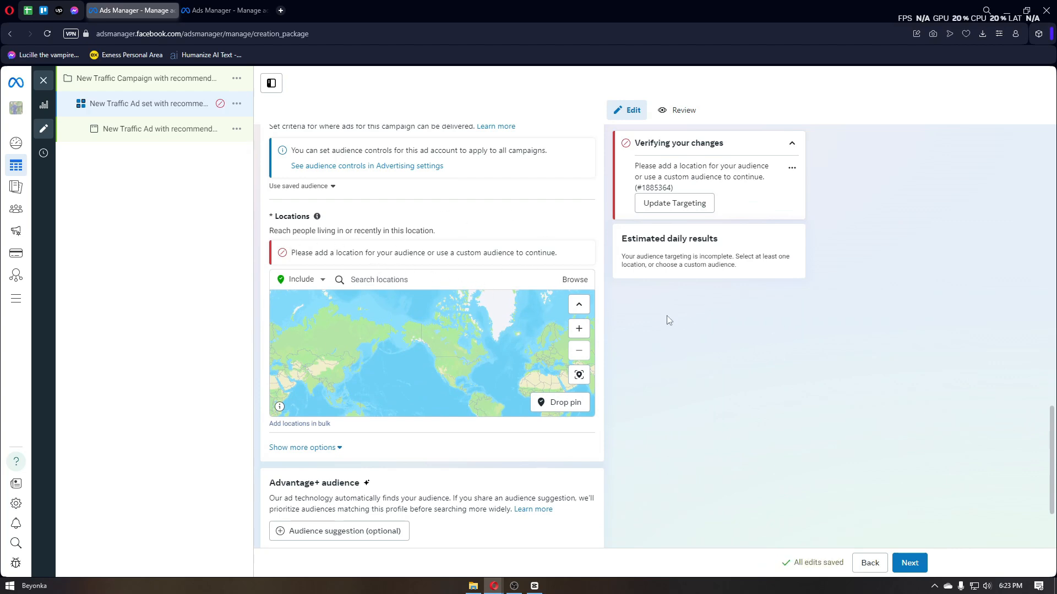
{"action": "scroll", "coordinate": [670, 318], "scroll_direction": "down", "scroll_amount": 2}
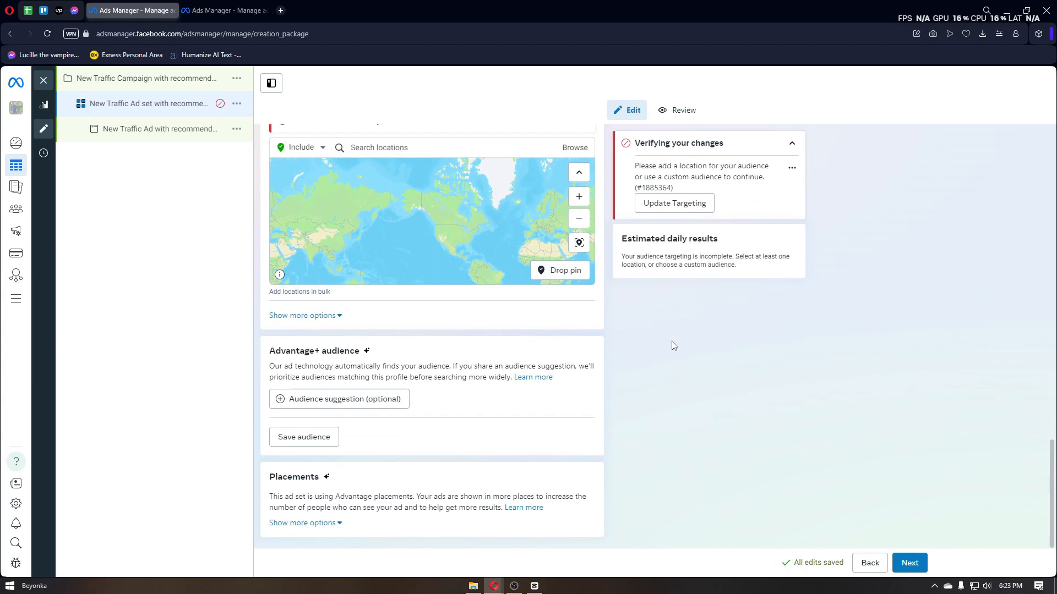
{"action": "scroll", "coordinate": [671, 341], "scroll_direction": "up", "scroll_amount": 3}
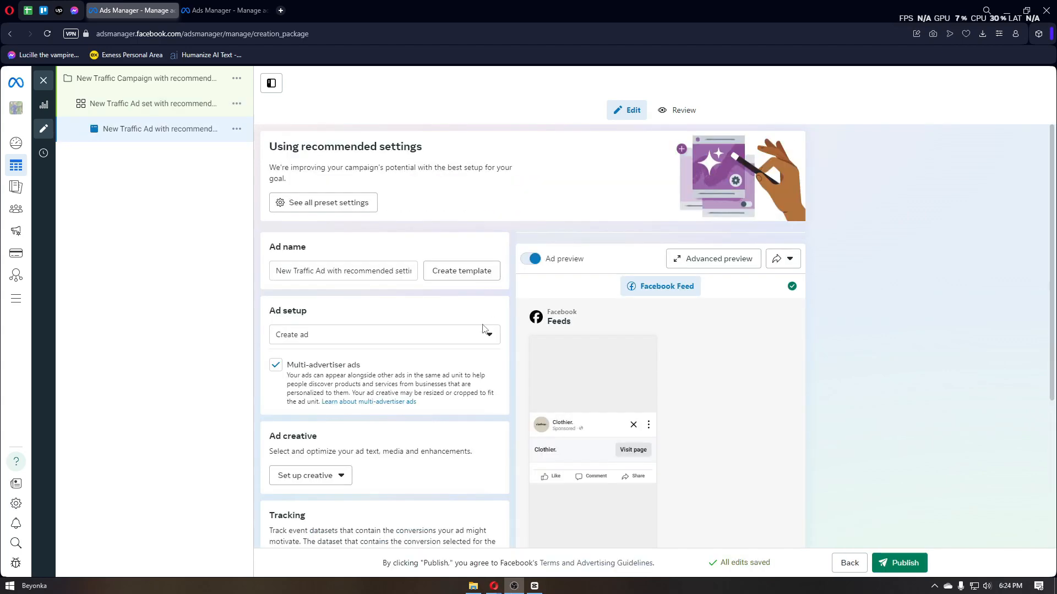
Step: Examine the new ad's setup, the available ad creative types and the tracking settings
{"action": "scroll", "coordinate": [485, 330], "scroll_direction": "down", "scroll_amount": 3}
{"action": "scroll", "coordinate": [482, 334], "scroll_direction": "up", "scroll_amount": 4}
{"action": "scroll", "coordinate": [582, 371], "scroll_direction": "down", "scroll_amount": 3}
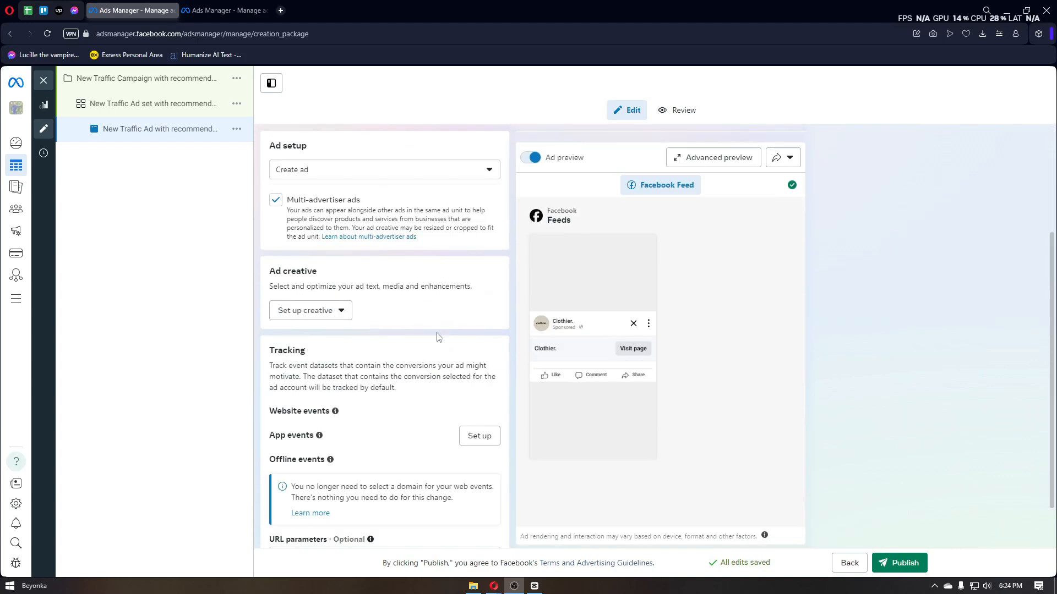
{"action": "left_click", "coordinate": [308, 311]}
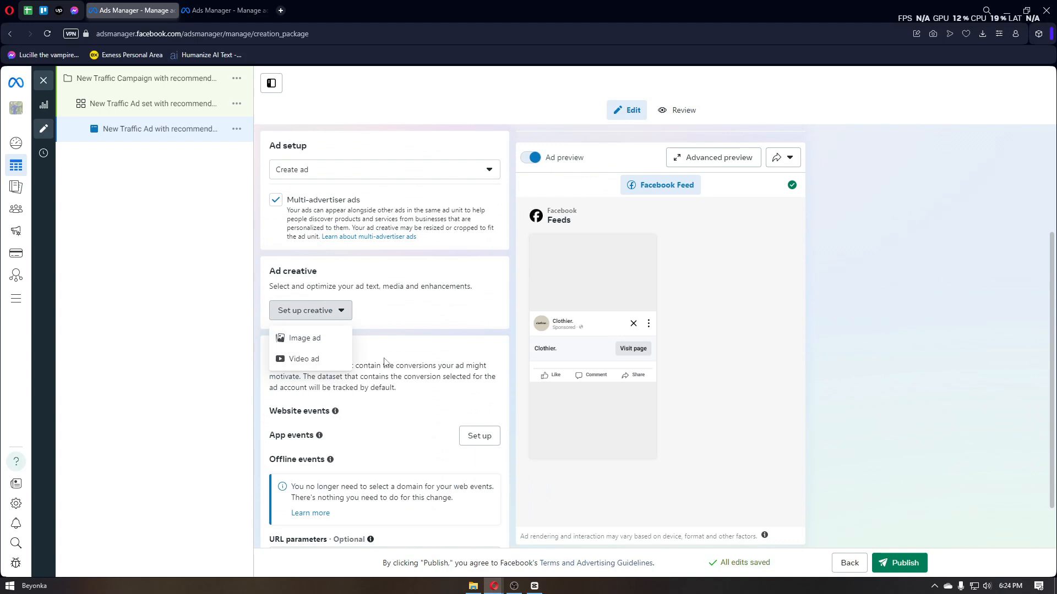
{"action": "left_click", "coordinate": [395, 324]}
{"action": "scroll", "coordinate": [400, 322], "scroll_direction": "down", "scroll_amount": 1}
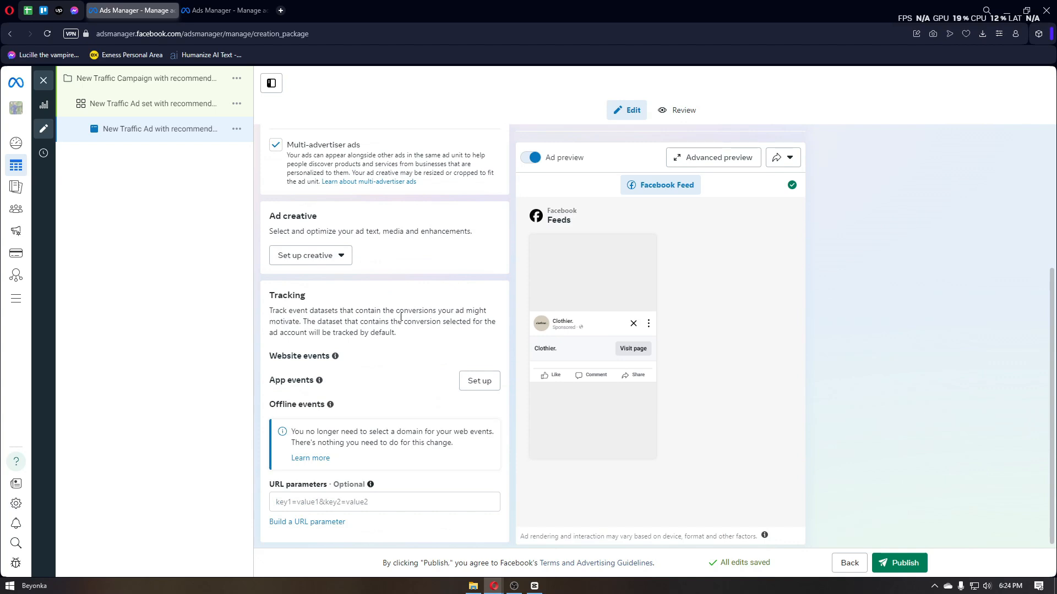
{"action": "scroll", "coordinate": [401, 317], "scroll_direction": "up", "scroll_amount": 4}
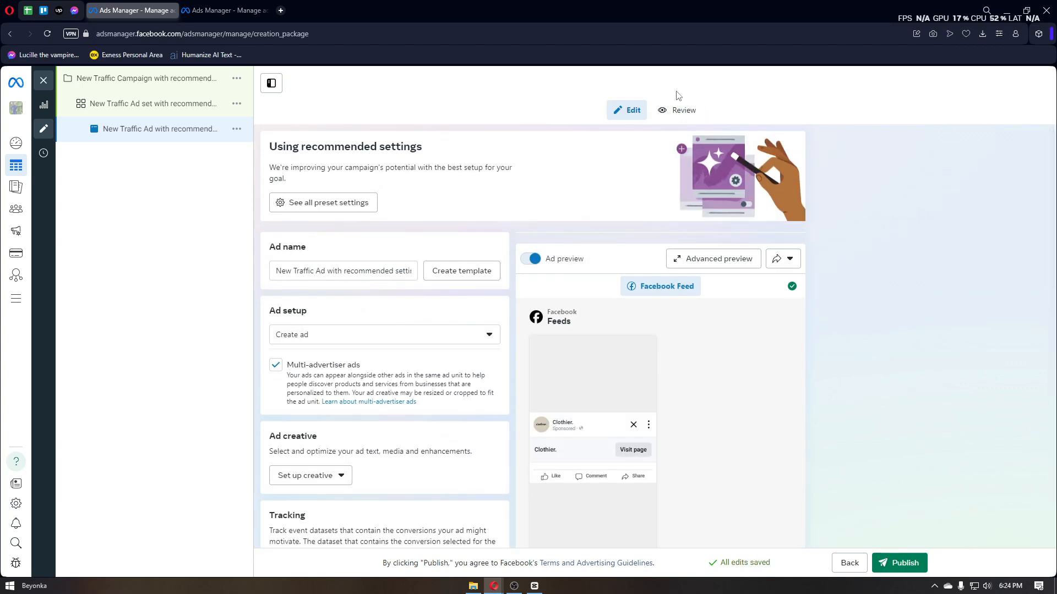
Step: Review the ad's summary and Facebook Feed preview, and return to editing the ad
{"action": "left_click", "coordinate": [682, 110]}
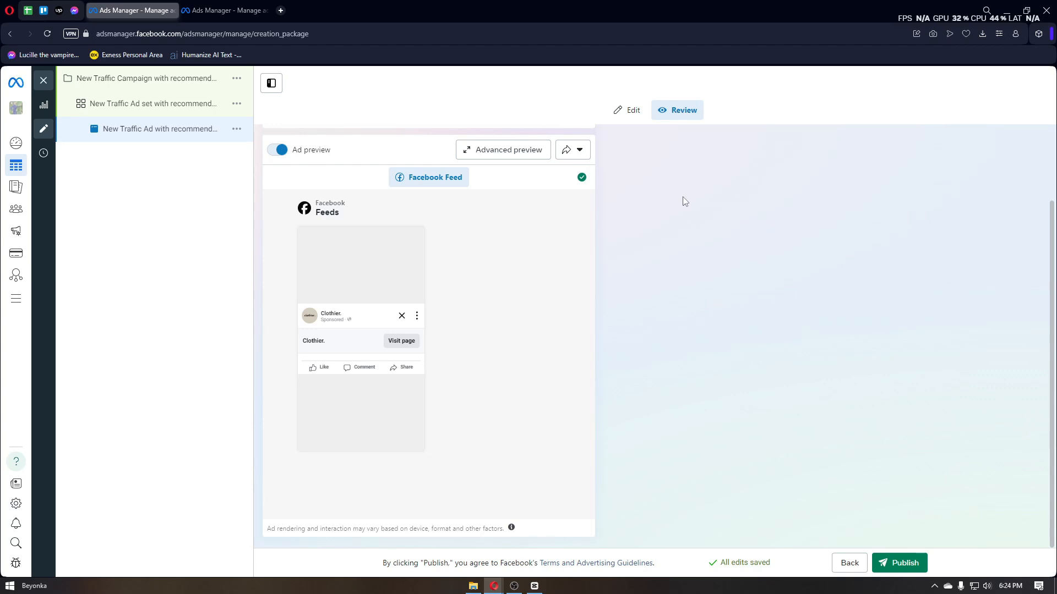
{"action": "scroll", "coordinate": [694, 251], "scroll_direction": "up", "scroll_amount": 2}
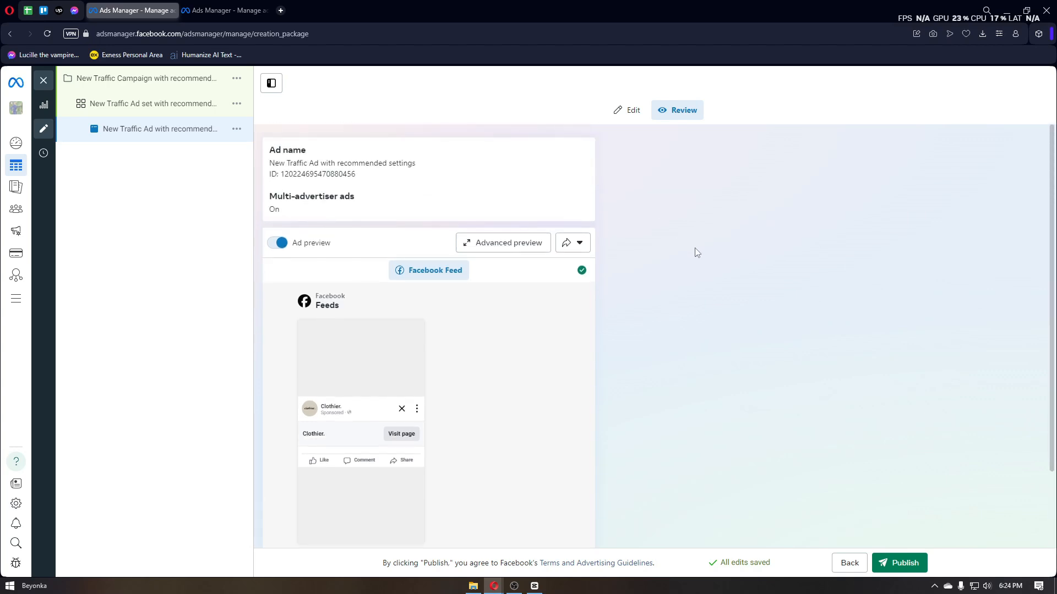
{"action": "scroll", "coordinate": [696, 253], "scroll_direction": "down", "scroll_amount": 2}
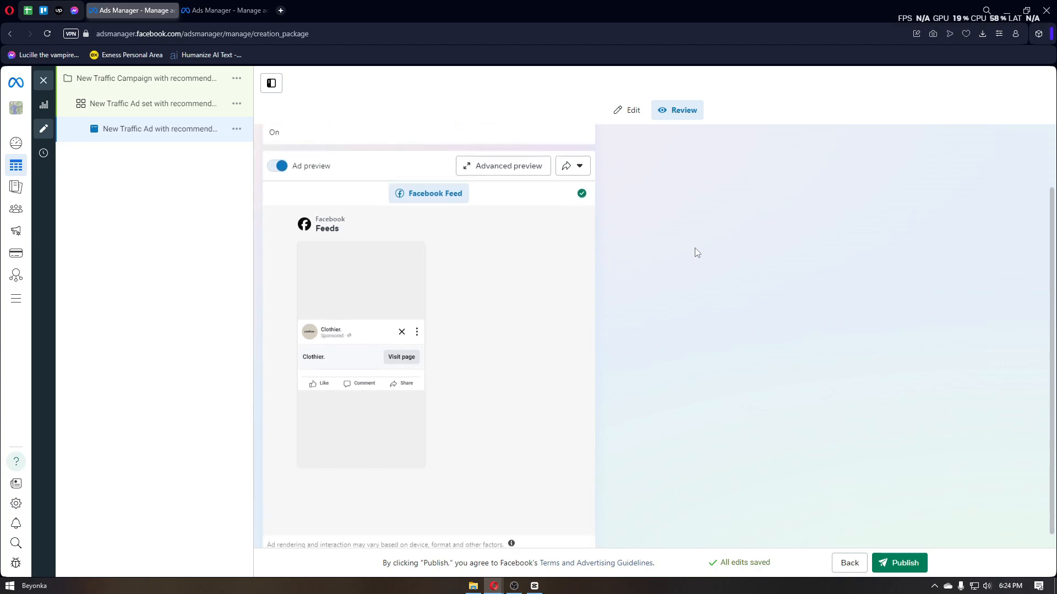
{"action": "scroll", "coordinate": [695, 247], "scroll_direction": "up", "scroll_amount": 2}
{"action": "left_click", "coordinate": [620, 111]}
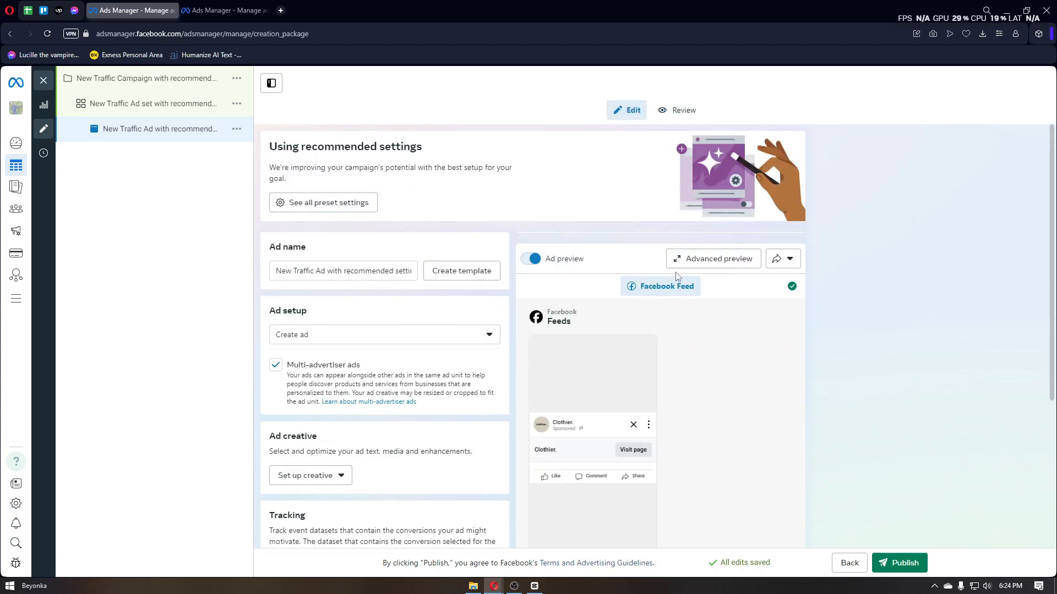
{"action": "scroll", "coordinate": [677, 276], "scroll_direction": "down", "scroll_amount": 4}
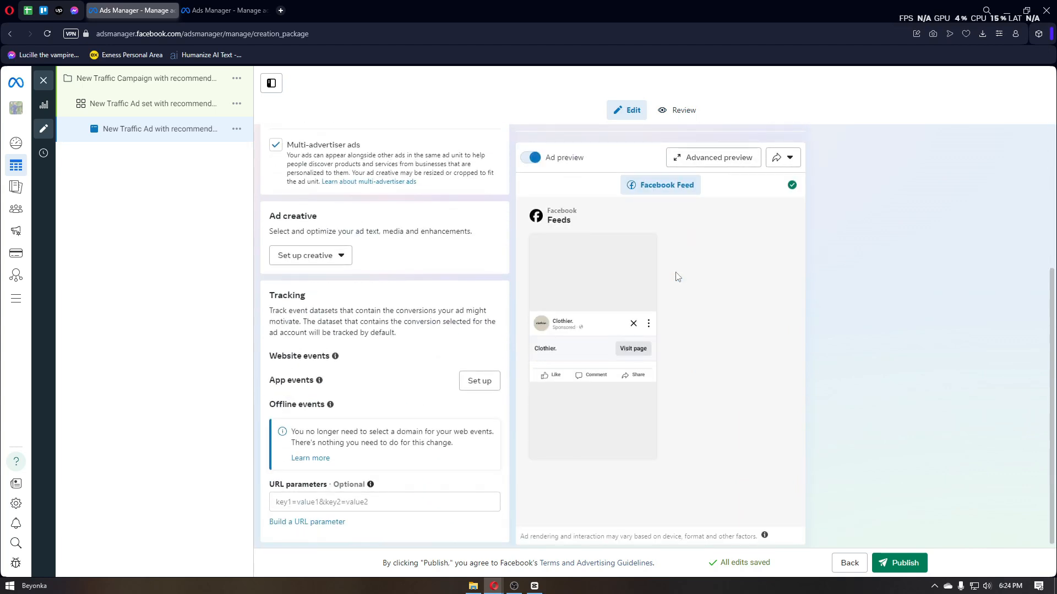
{"action": "scroll", "coordinate": [677, 276], "scroll_direction": "down", "scroll_amount": 1}
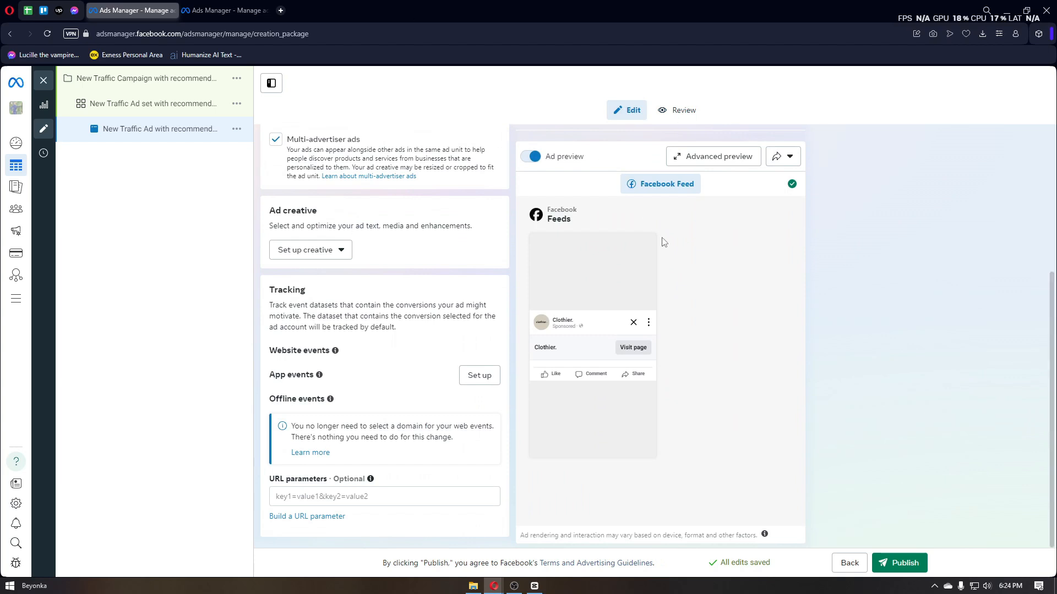
{"action": "scroll", "coordinate": [676, 255], "scroll_direction": "up", "scroll_amount": 5}
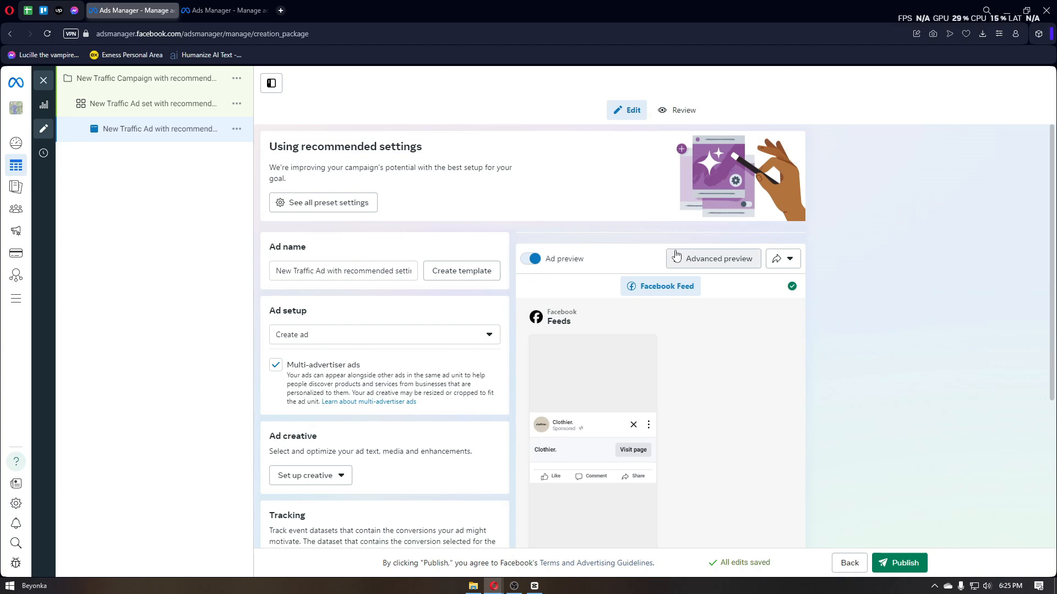
{"action": "scroll", "coordinate": [677, 255], "scroll_direction": "down", "scroll_amount": 5}
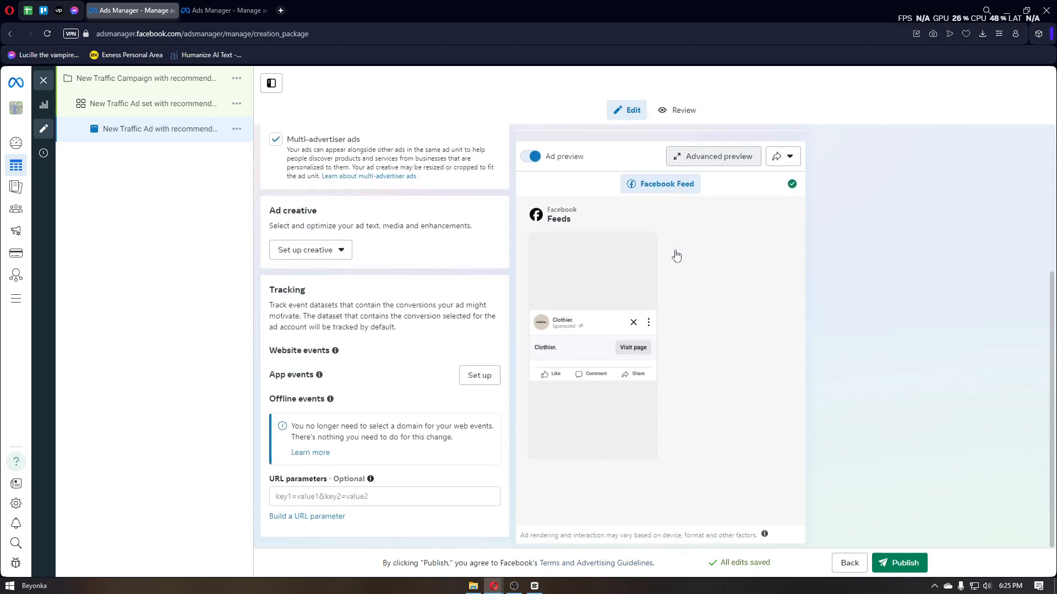
{"action": "scroll", "coordinate": [676, 255], "scroll_direction": "up", "scroll_amount": 5}
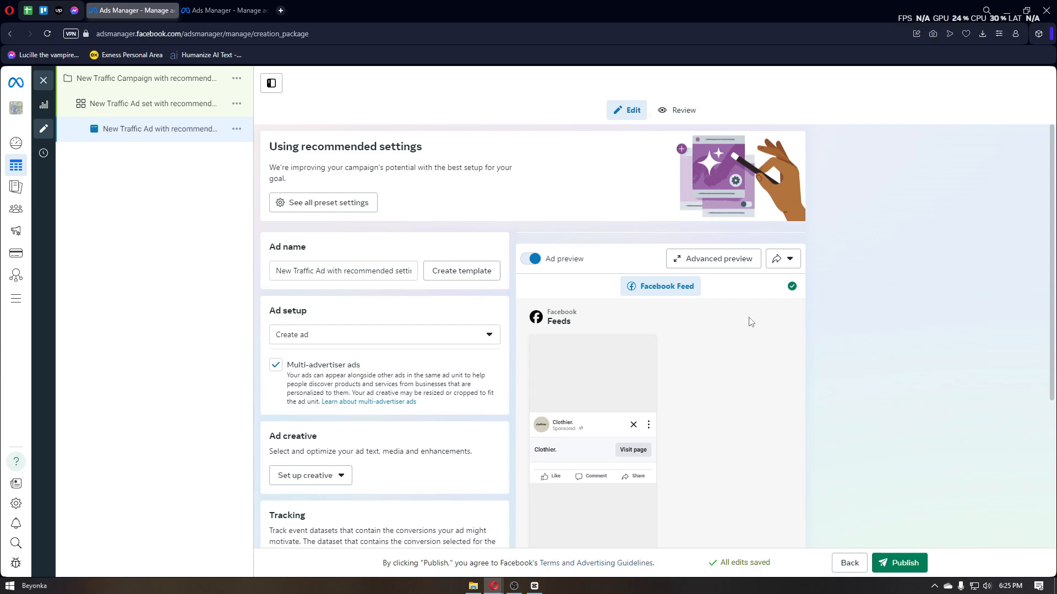
{"action": "scroll", "coordinate": [748, 322], "scroll_direction": "down", "scroll_amount": 4}
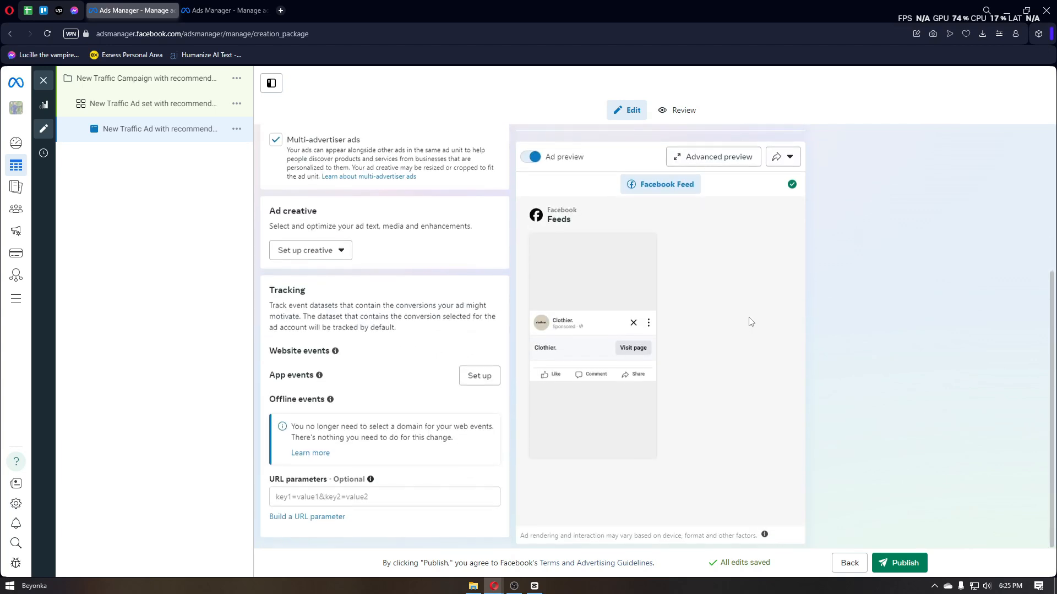